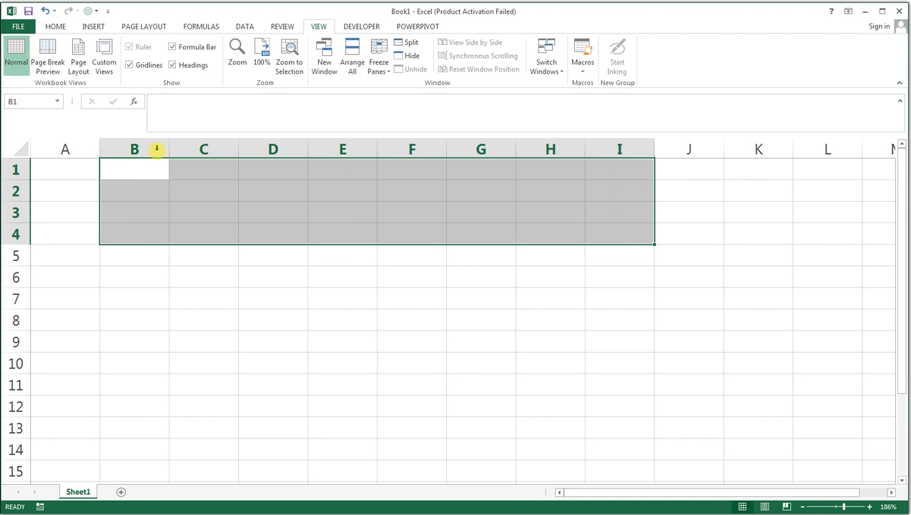
Step: Merge and center cells B1:F3 into a single title cell
drag(138, 175, 505, 221)
click(119, 172)
drag(120, 172, 398, 216)
click(71, 27)
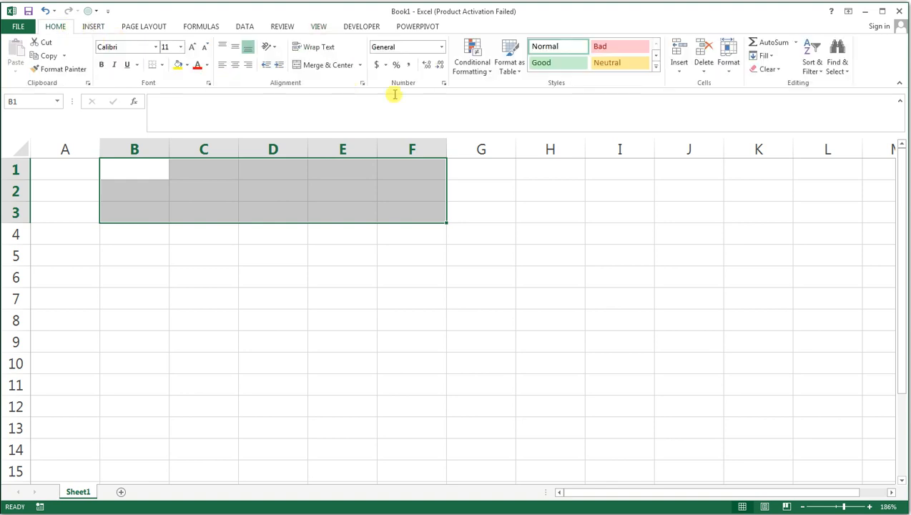
click(361, 66)
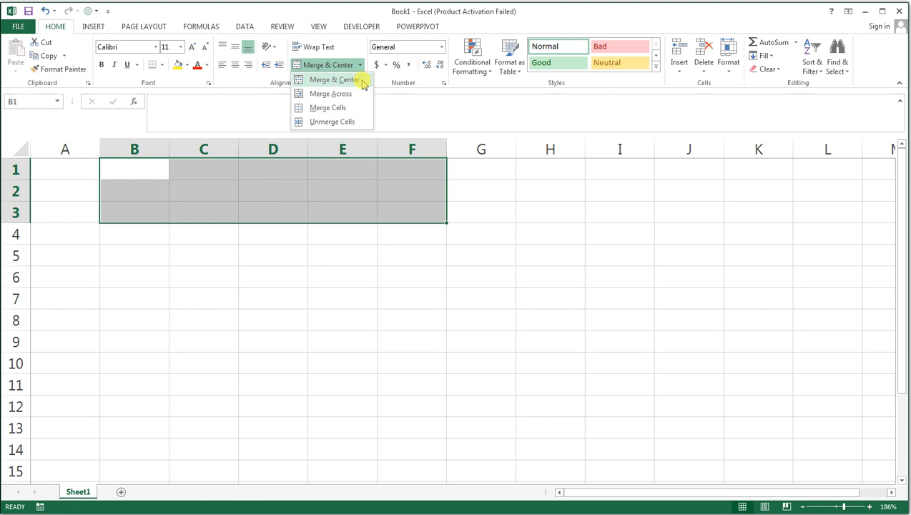
click(360, 81)
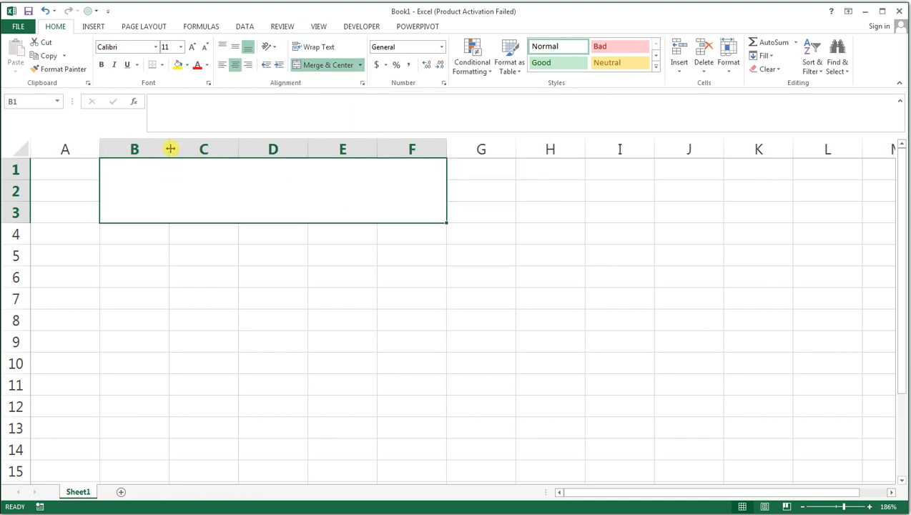
Step: Widen columns B through F, making column F the widest
drag(168, 147, 197, 149)
drag(278, 148, 303, 149)
drag(371, 147, 414, 145)
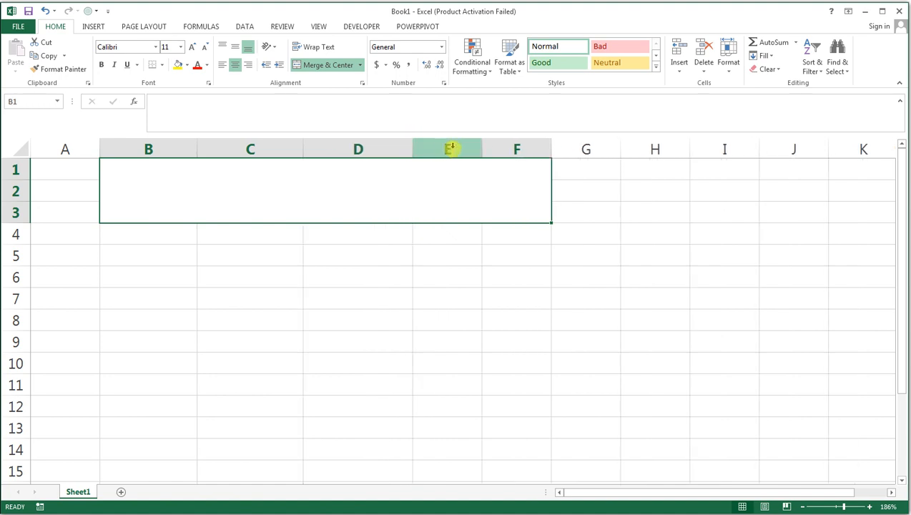
drag(483, 147, 533, 146)
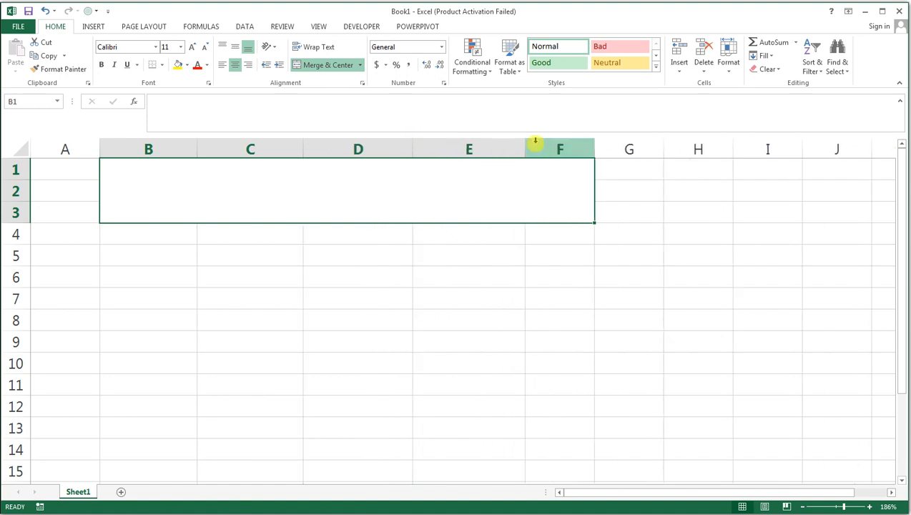
drag(594, 148, 678, 148)
Step: Merge and center cells B4:F4 beneath the title block
click(136, 233)
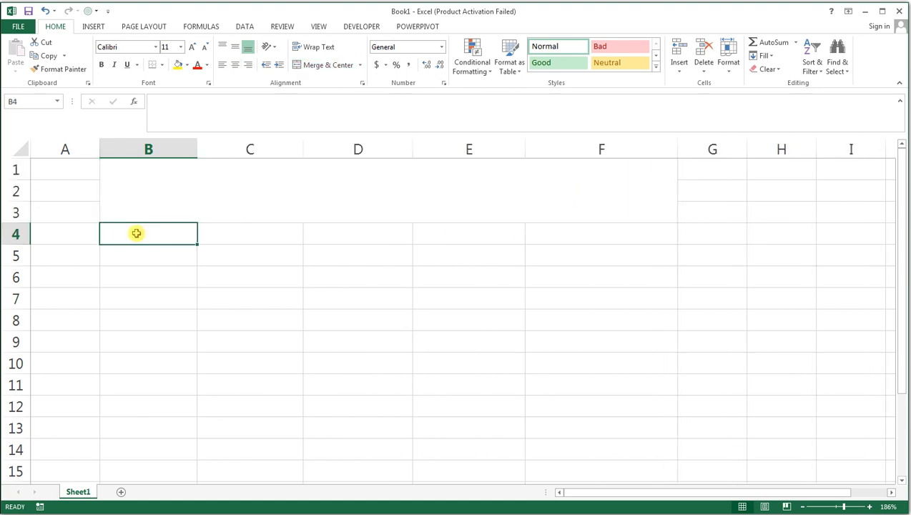
drag(135, 234, 589, 242)
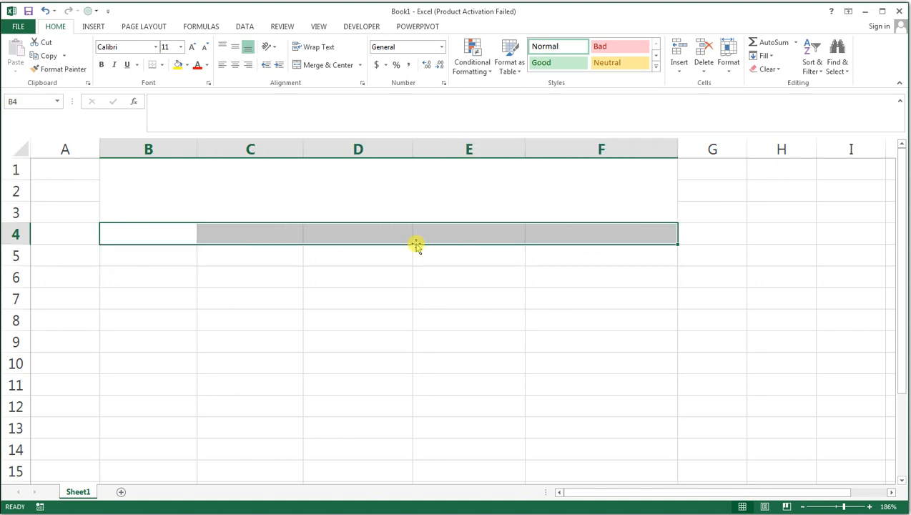
click(342, 65)
click(361, 316)
Step: Enter the title "PURCHASED SHEET" in the merged cell B1:F3
click(246, 190)
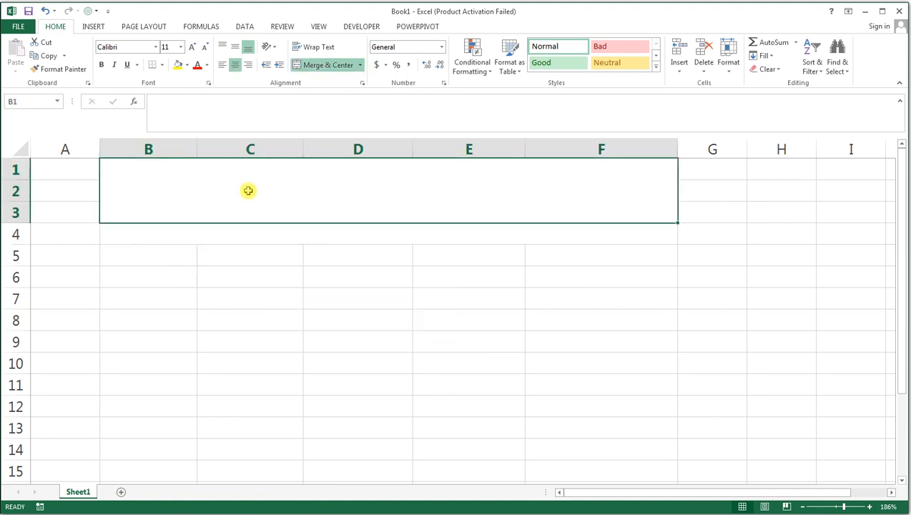
text(P)
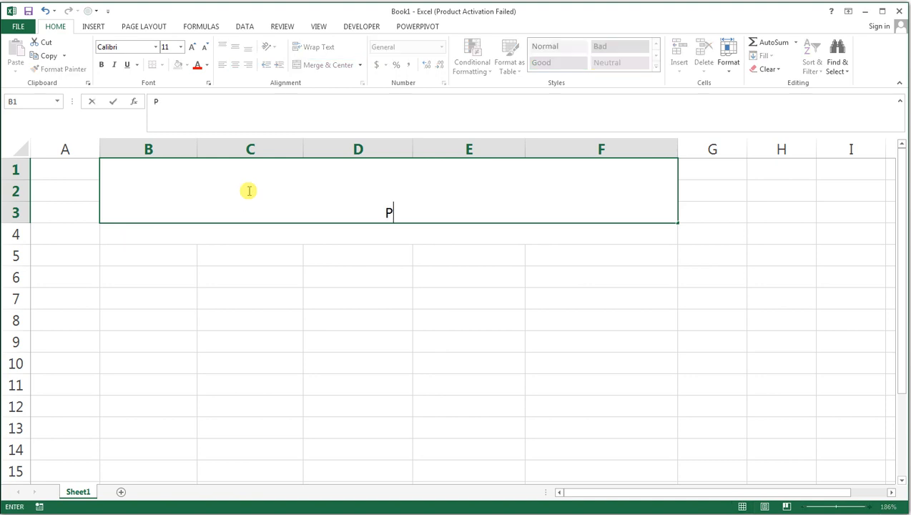
text(URCHASED SHEET)
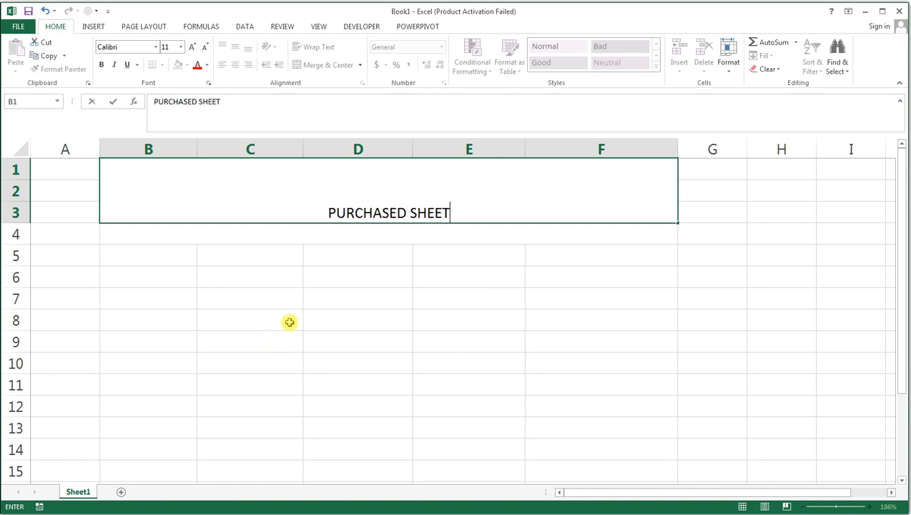
click(338, 270)
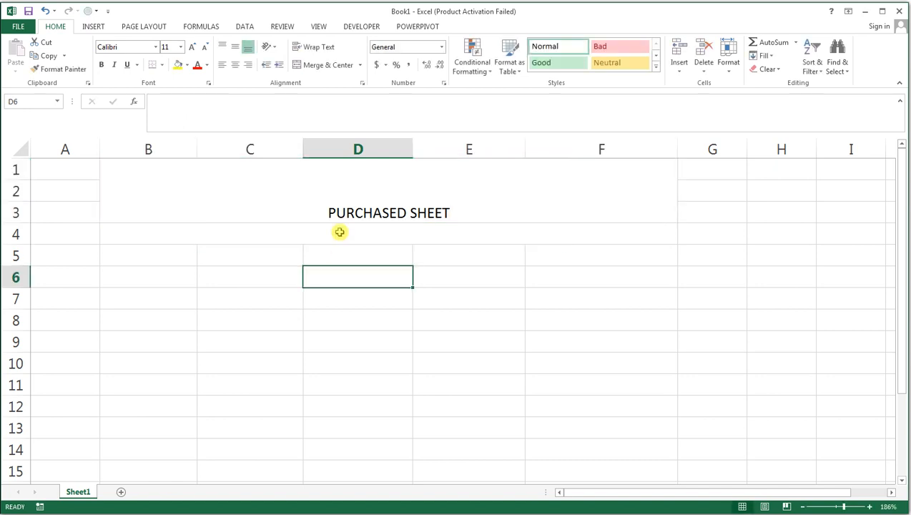
Step: Enlarge the font of the "PURCHASED SHEET" title to 28 points
click(349, 196)
click(193, 45)
click(194, 45)
click(194, 46)
click(194, 45)
click(193, 45)
click(194, 45)
click(194, 45)
click(194, 45)
click(194, 45)
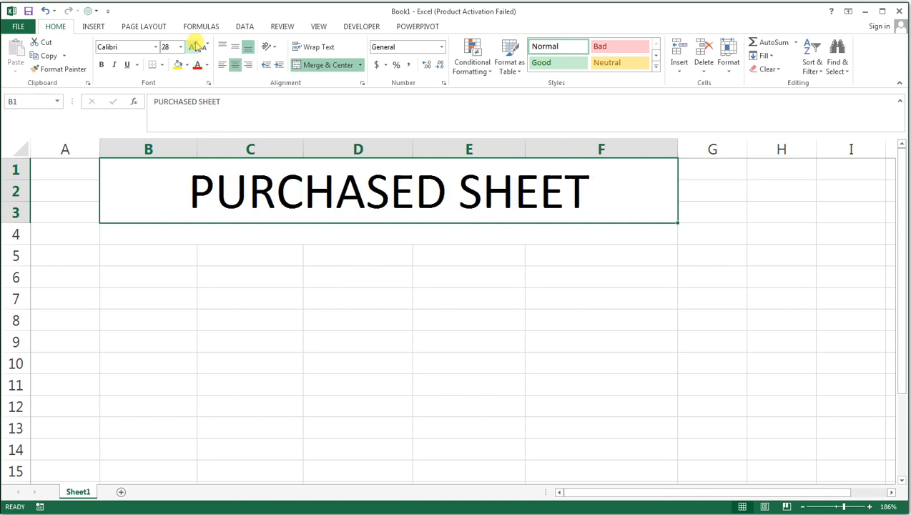
Step: Set the title font to Angsana New at 48 points and align it to the vertical middle of its cell
click(154, 47)
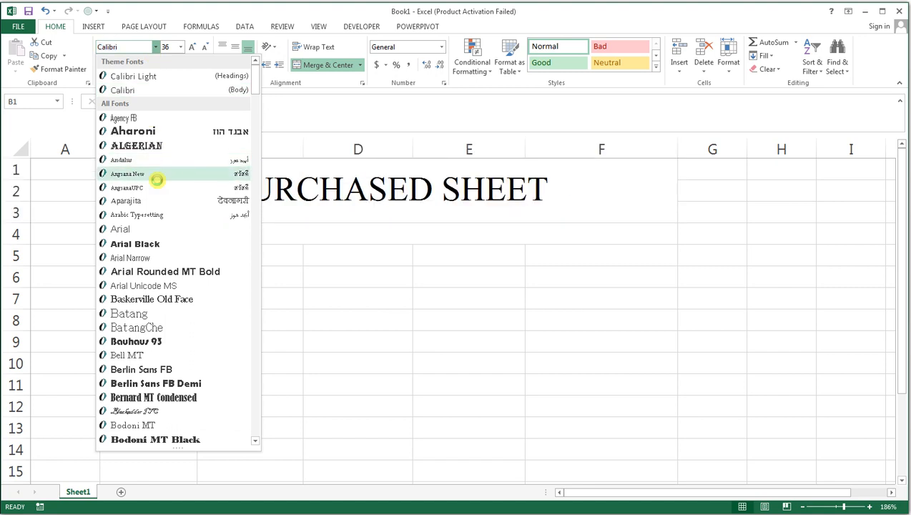
click(156, 178)
click(192, 48)
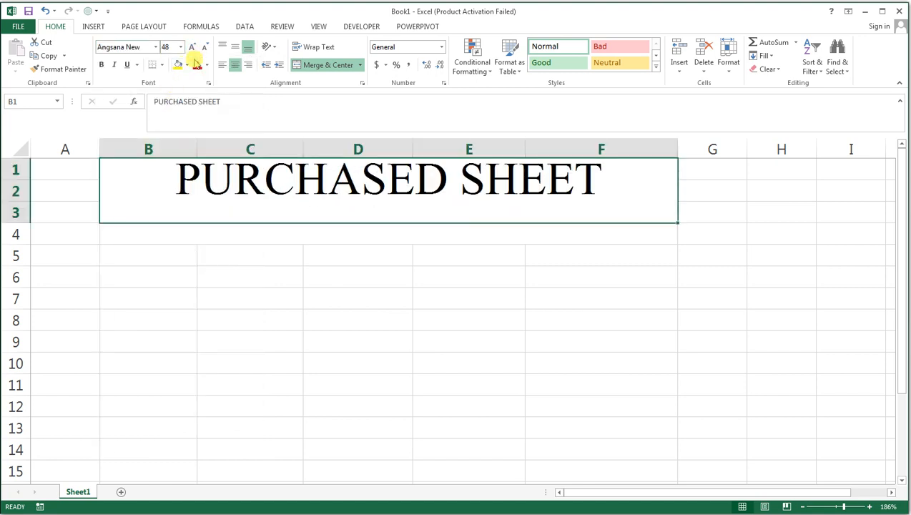
click(227, 47)
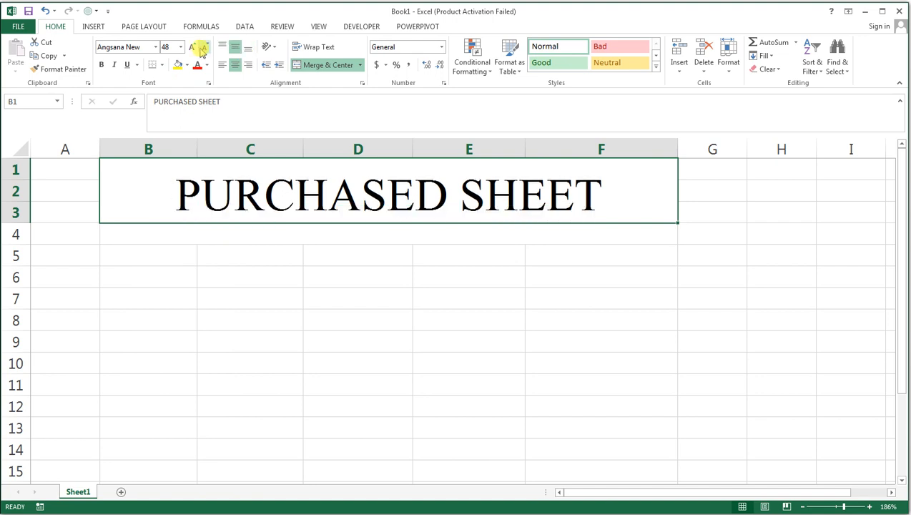
click(192, 47)
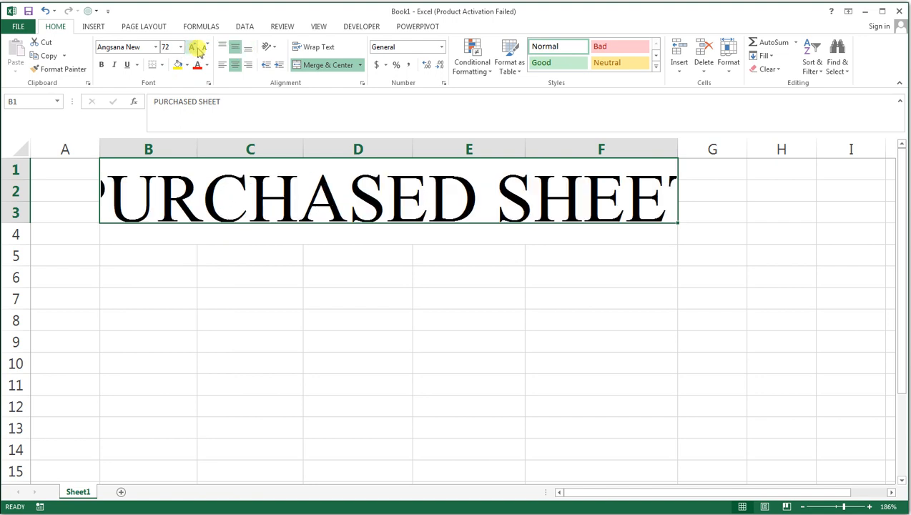
click(204, 47)
Step: Fill the title cell with black and color its text white
click(186, 64)
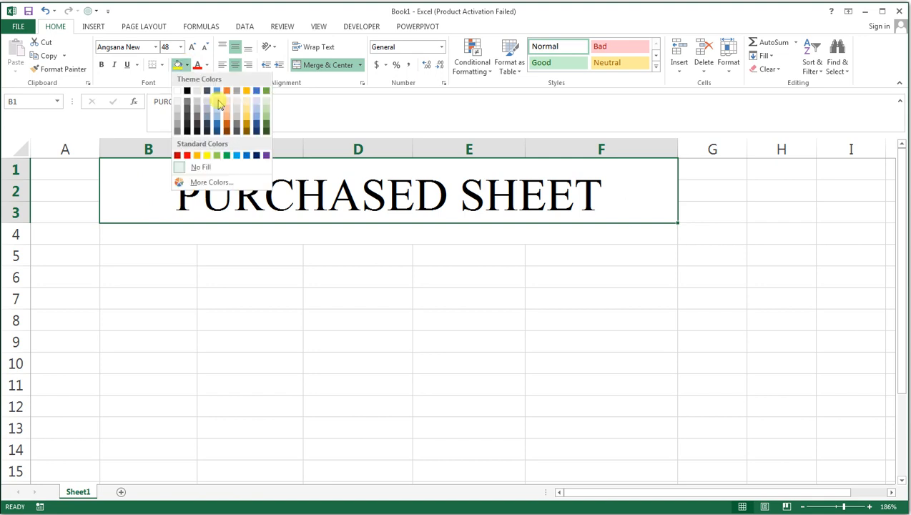
click(188, 87)
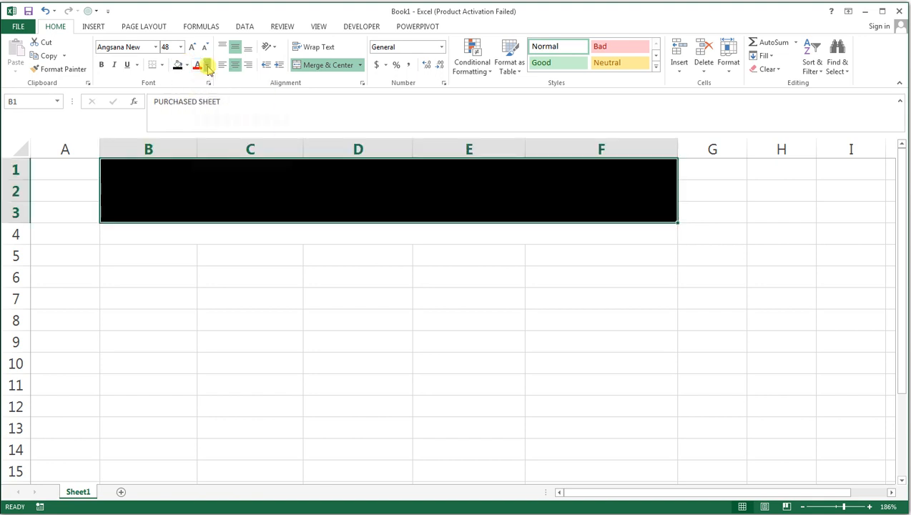
click(207, 64)
click(204, 101)
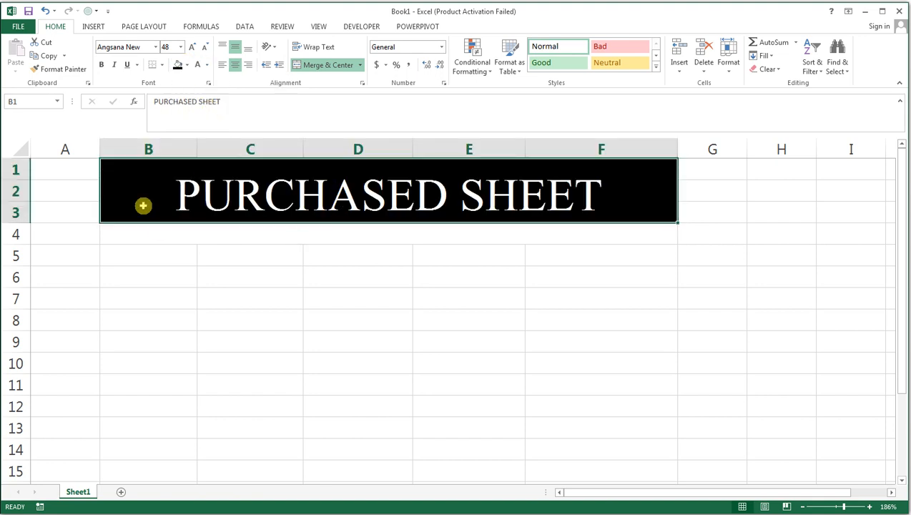
Step: Enter "FOE THE MONTH OF JANUARY -2017" as a subtitle in the merged cell B4:F4
click(169, 236)
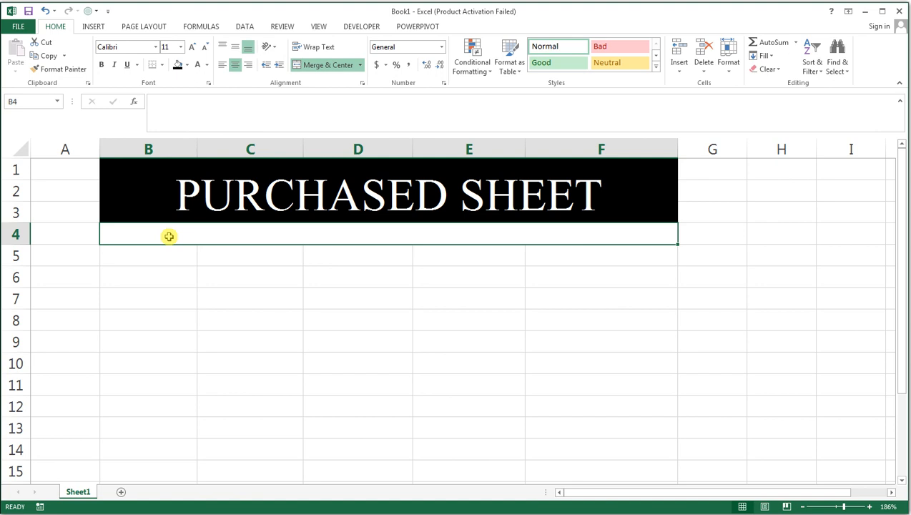
text(FOE TH)
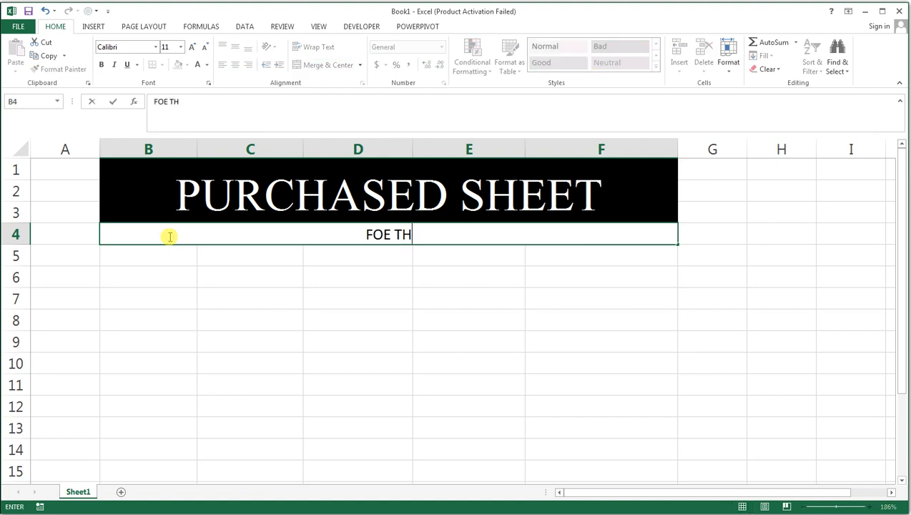
text(E MONTH)
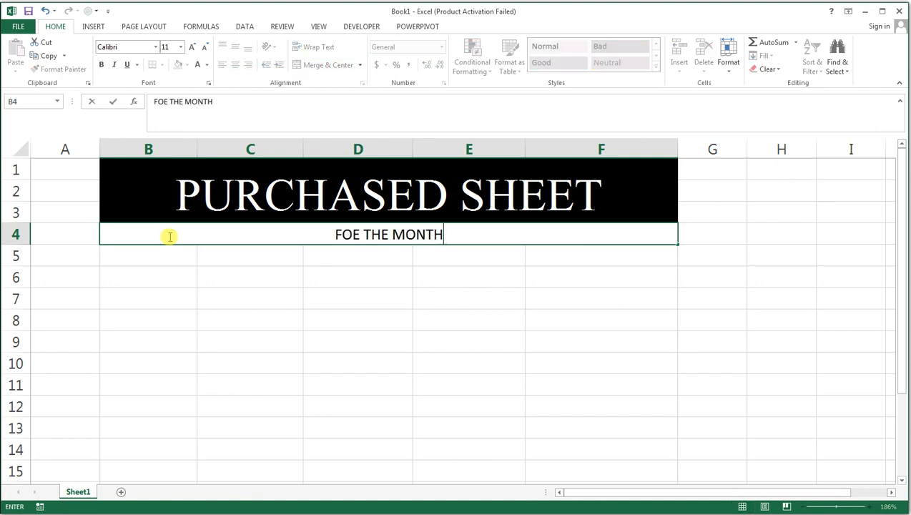
text( OF JANUARY)
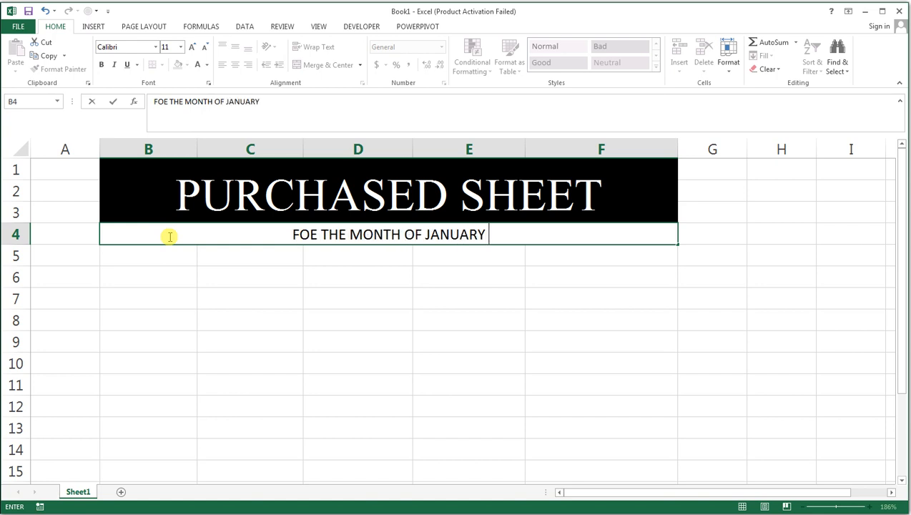
text( 2047)
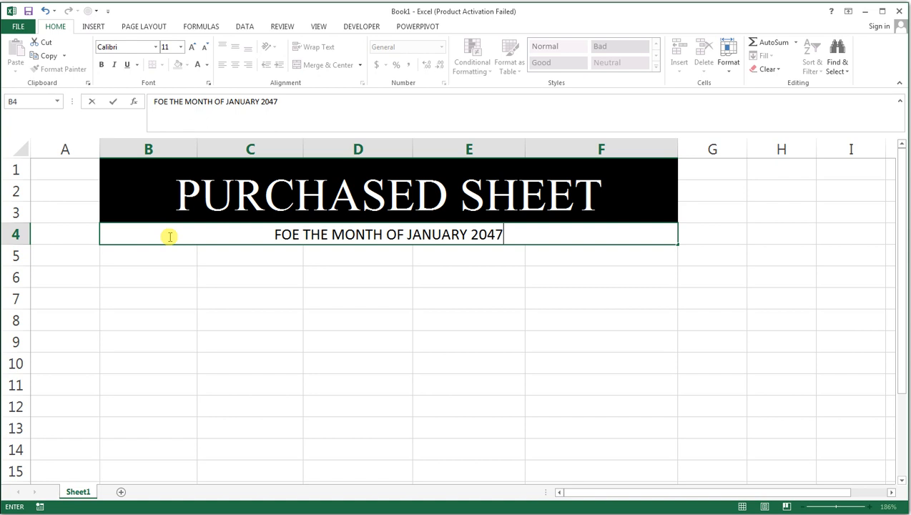
key(BackSpace)
key(BackSpace)
key(BackSpace)
key(BackSpace)
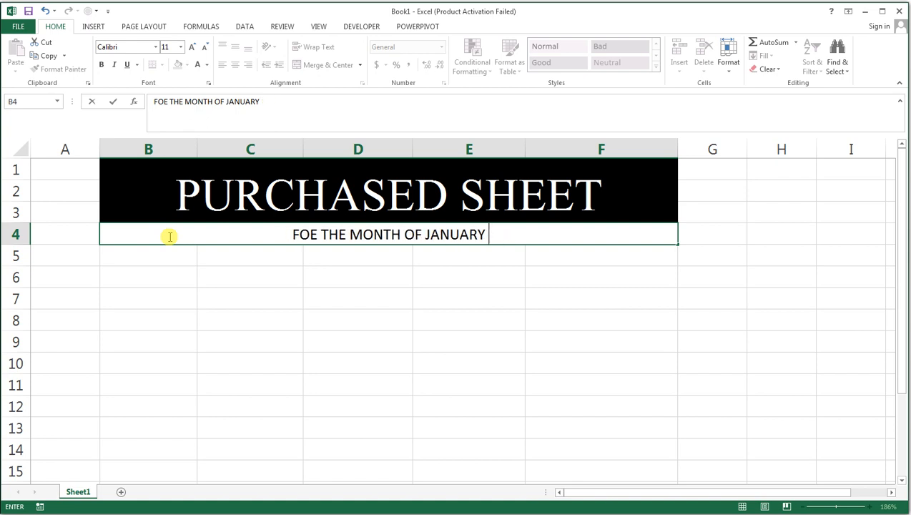
text(-2017)
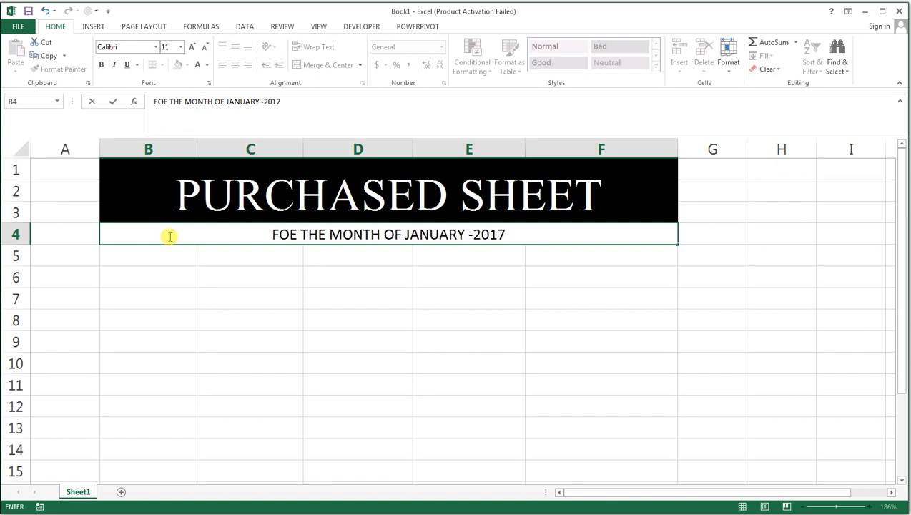
click(190, 258)
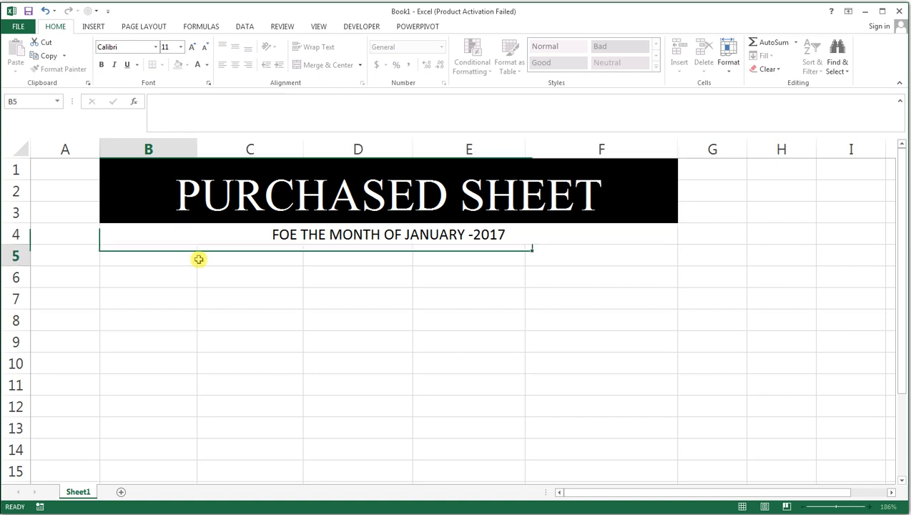
Step: Fill the subtitle cell in row 4 with dark blue and color its text white
click(205, 234)
click(187, 65)
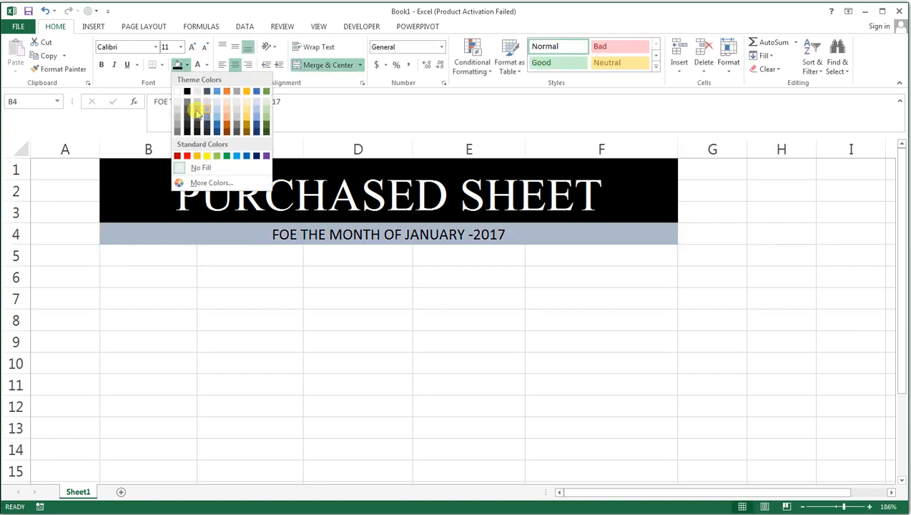
click(257, 155)
click(207, 65)
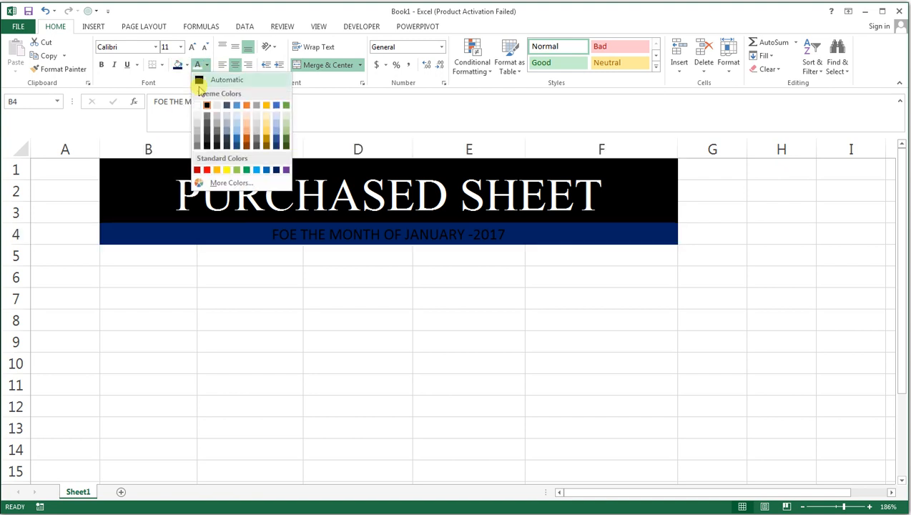
click(198, 106)
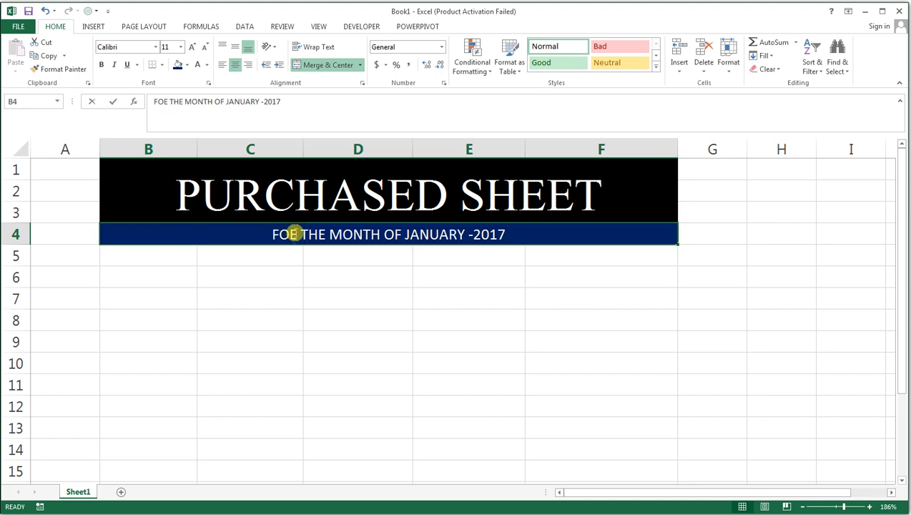
Step: Correct the subtitle's first word to "FOR" so it reads "FOR THE MONTH OF JANUARY -2017"
double_click(294, 233)
key(BackSpace)
text(R)
key(Return)
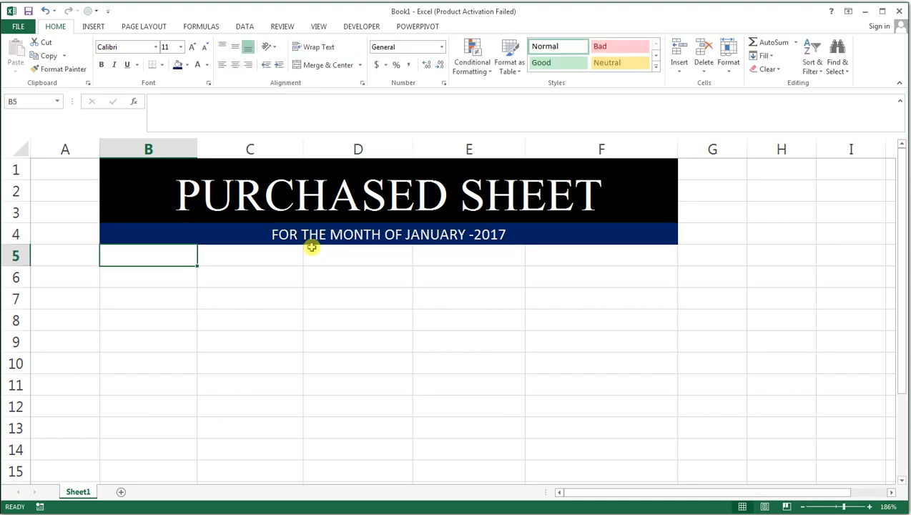
Step: Set the row 4 subtitle to 12 points, middle-aligned, and make the row slightly taller
click(303, 235)
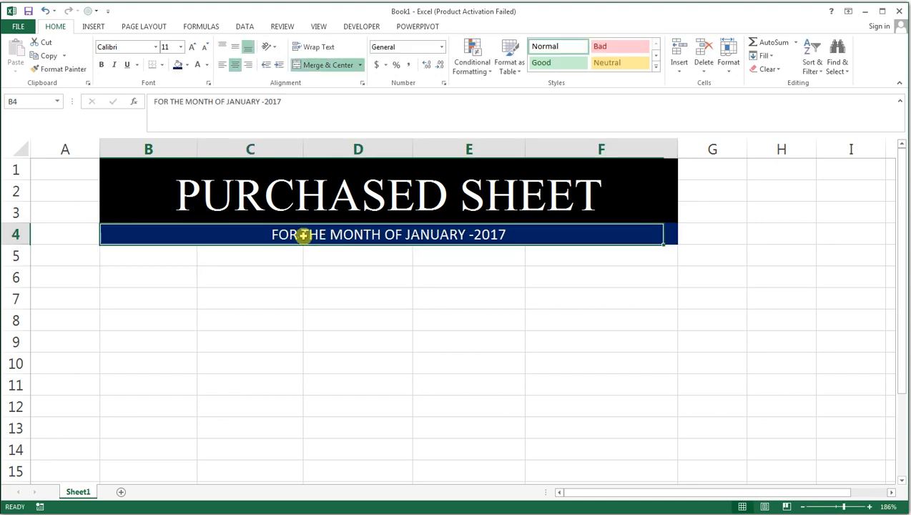
click(192, 47)
drag(26, 246, 26, 250)
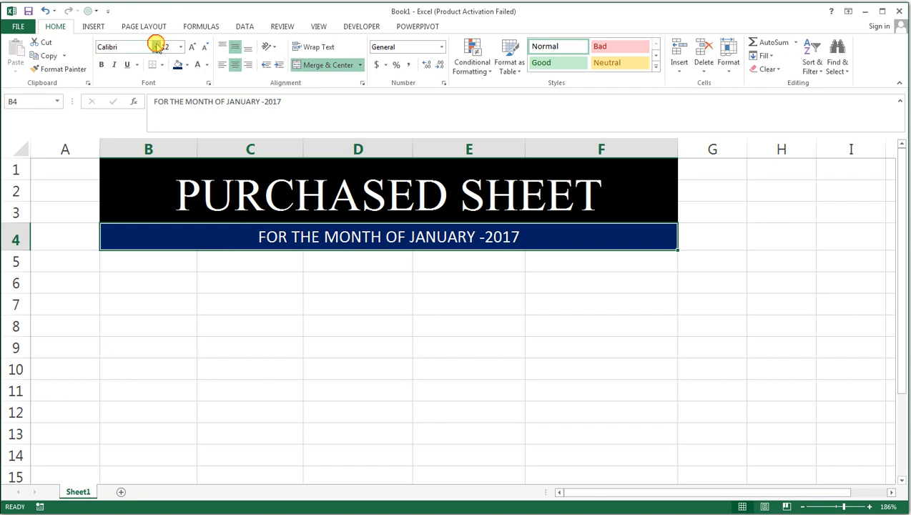
Step: Try the Andalus font on the row 4 subtitle, and undo the font change
click(155, 46)
click(154, 161)
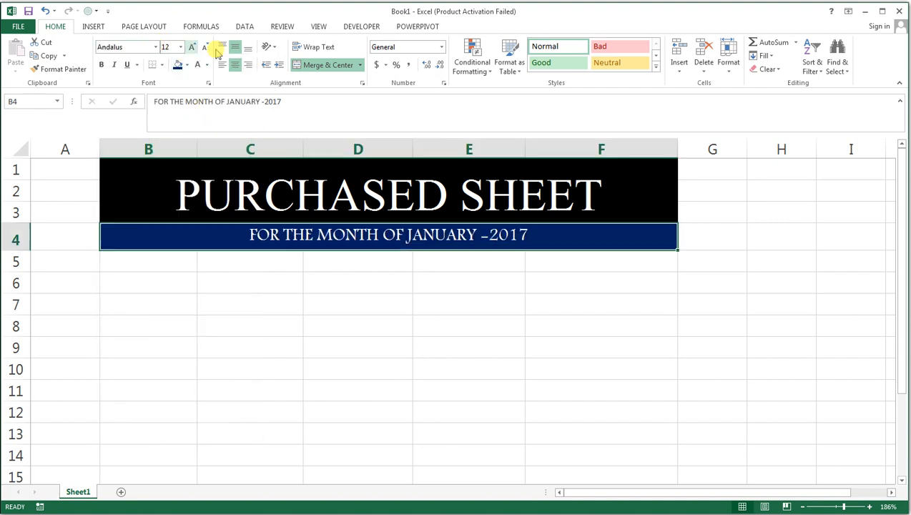
key(ctrl+z)
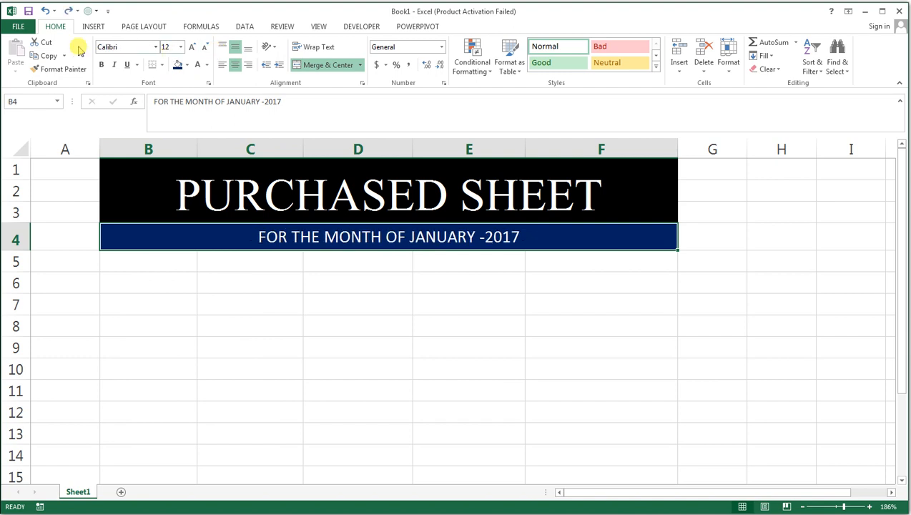
Step: Make the row 4 subtitle bold and increase its font size by one increment
click(100, 64)
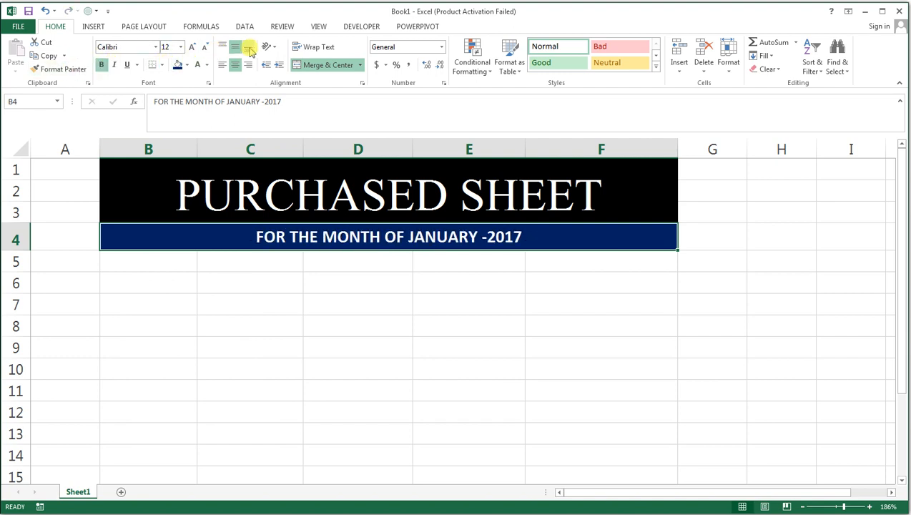
click(191, 48)
Step: Enter the column heading CODE NO in B5, with a line break between the two words
click(184, 265)
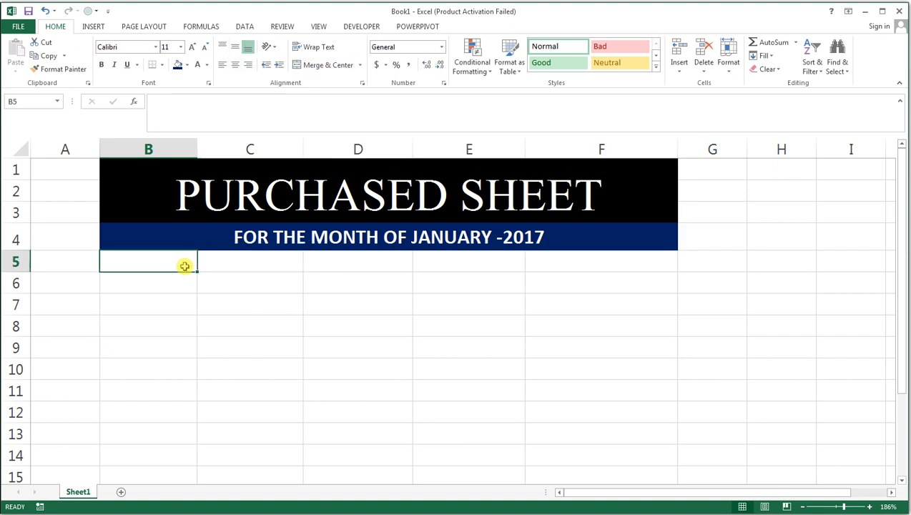
text(CODE)
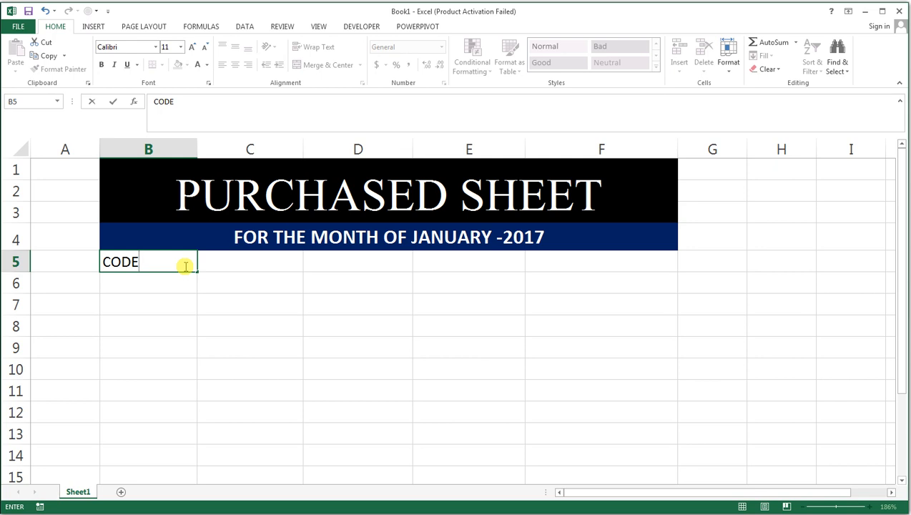
key(alt)
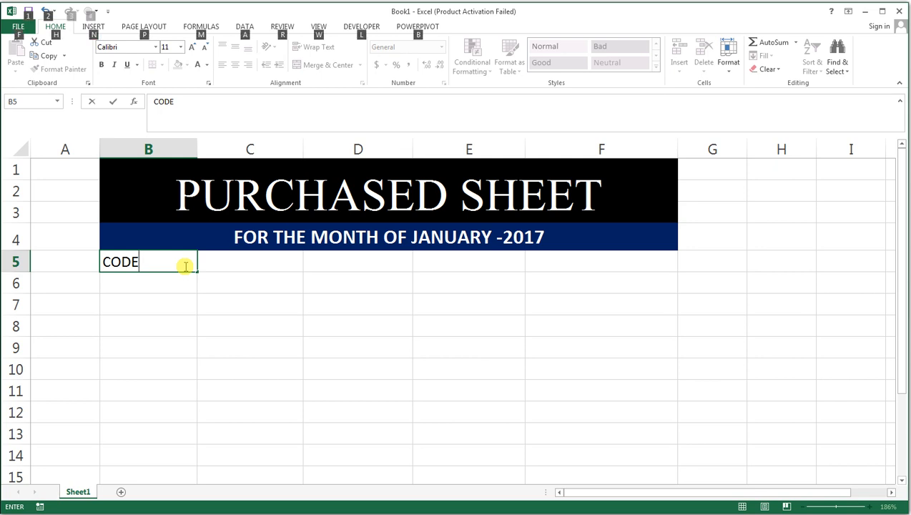
key(alt+Return)
text(NO)
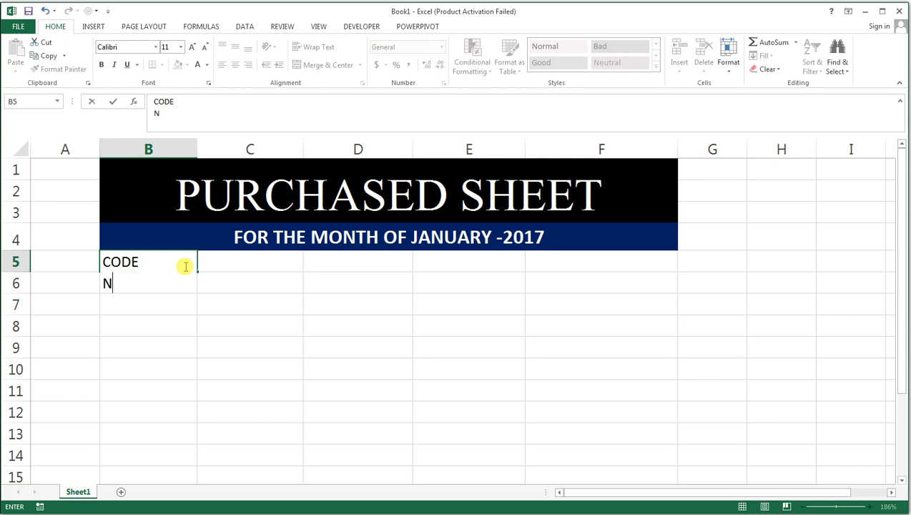
key(Return)
click(136, 258)
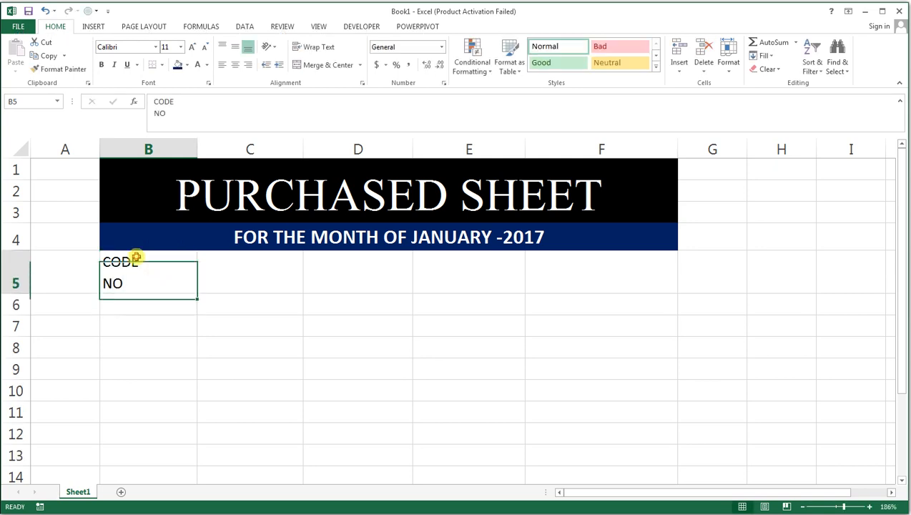
Step: Enter the column heading PRODUCT NAME in C5, split over two lines within the cell
click(247, 274)
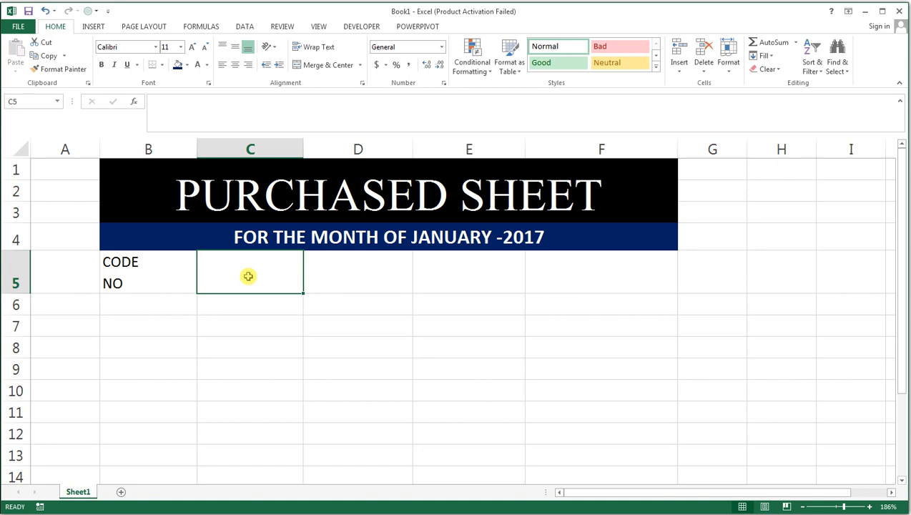
text(PRO)
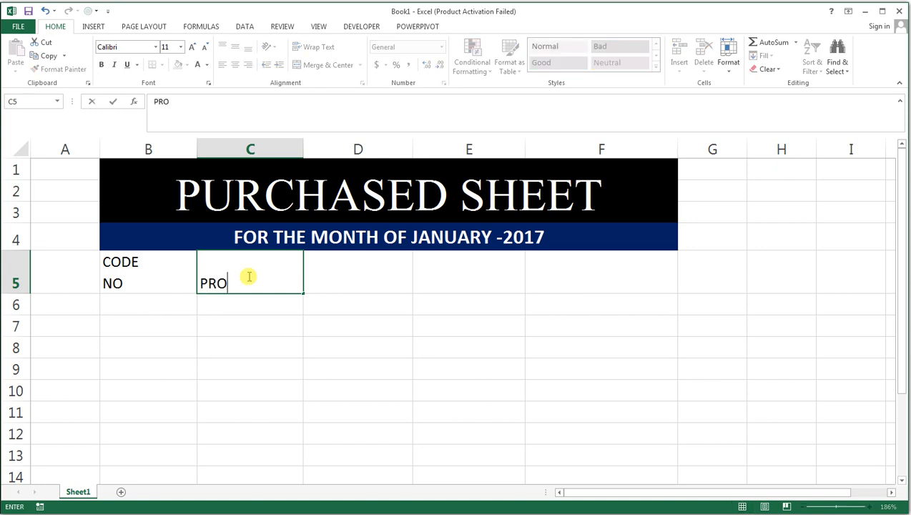
text(DUCT)
key(alt+Return)
text(NAME)
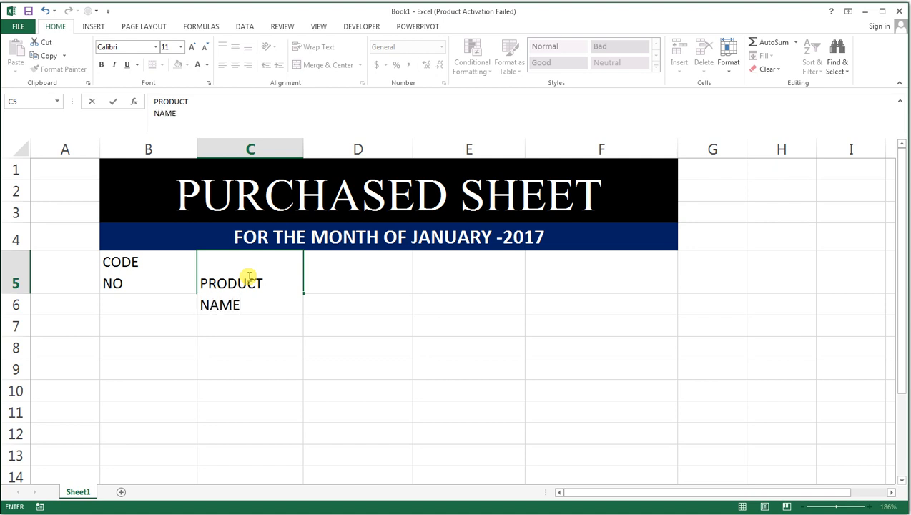
key(Tab)
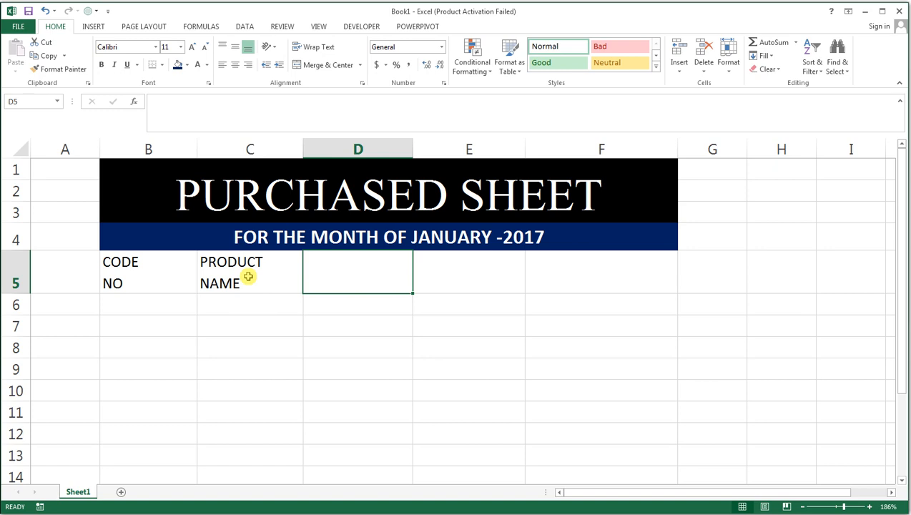
Step: Enter the column heading PURCHASE RATE in D5, split over two lines within the cell
text(PUR)
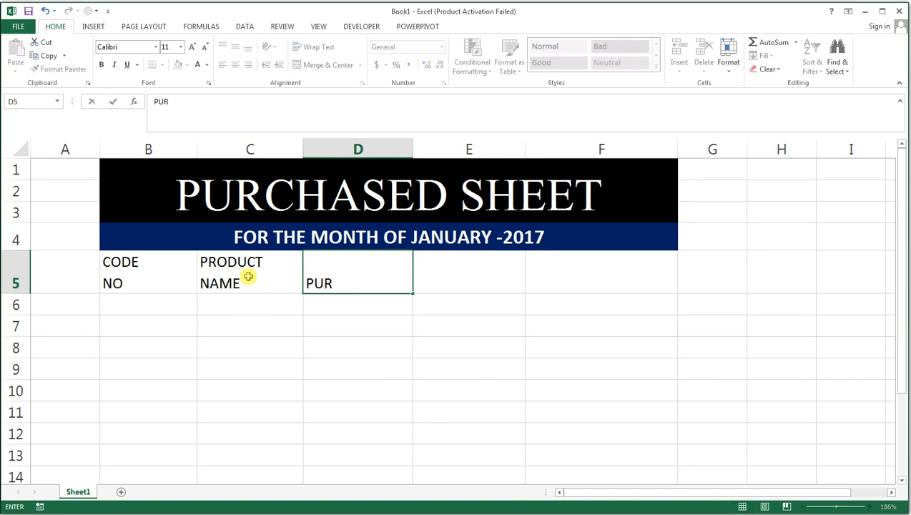
text(CHASE)
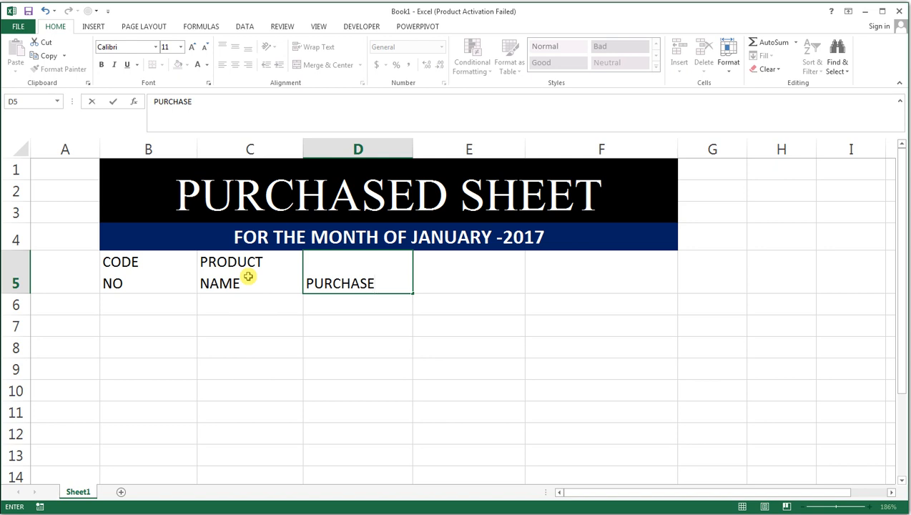
key(alt)
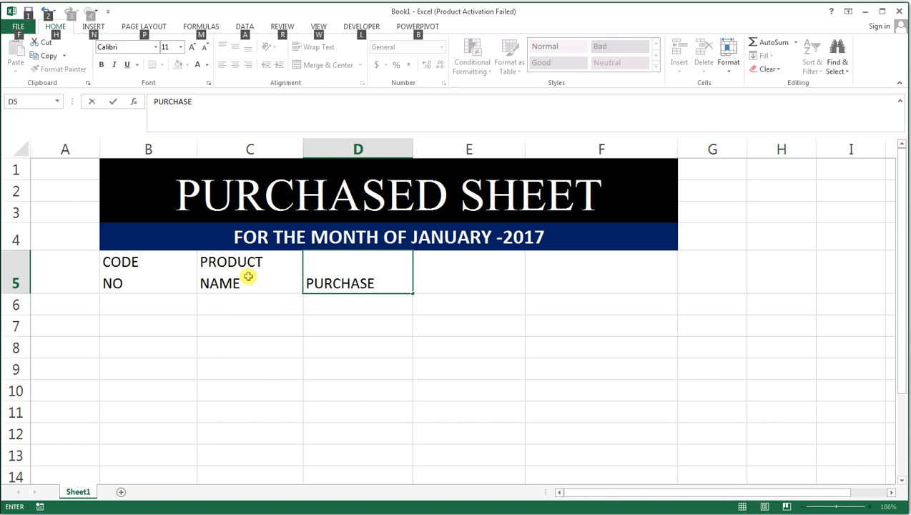
key(alt+Return)
text(RATE)
key(Tab)
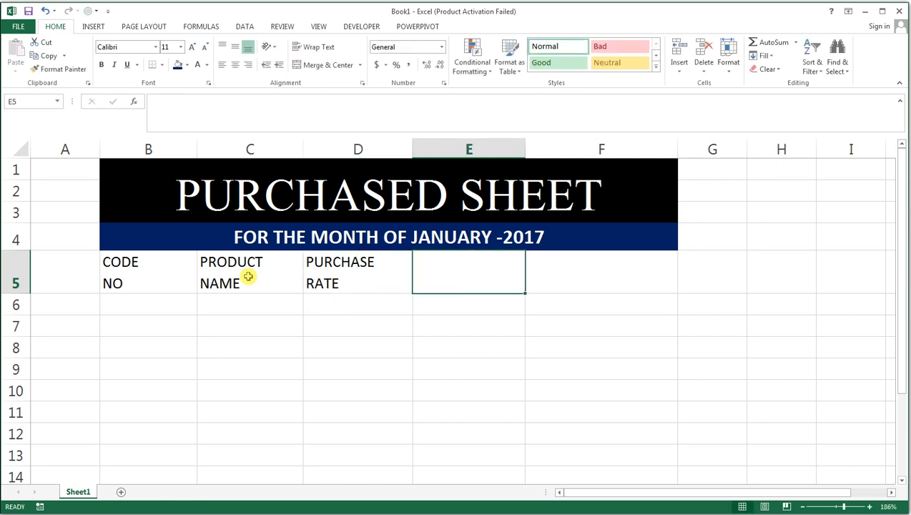
Step: Enter the heading QUANTITY in E5 and the two-line heading PURCHASE AMOUNT in F5
text(UAN)
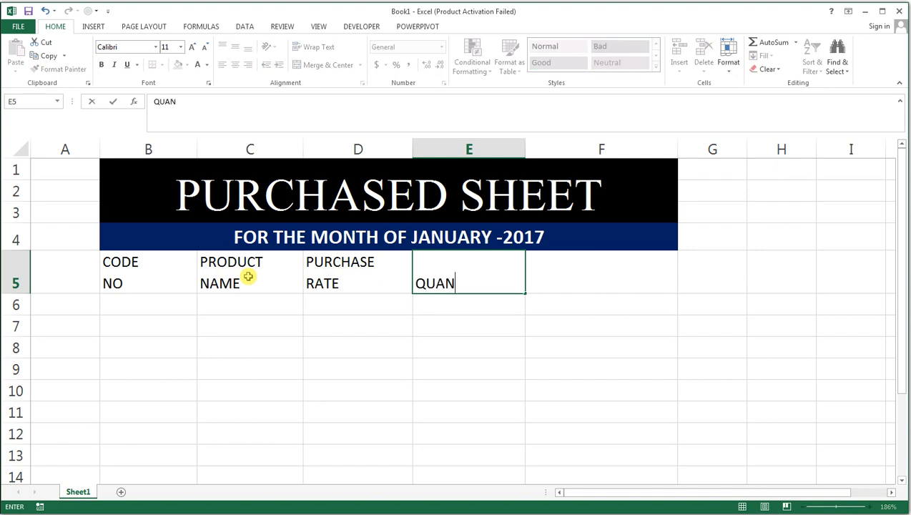
text(TITY)
key(Tab)
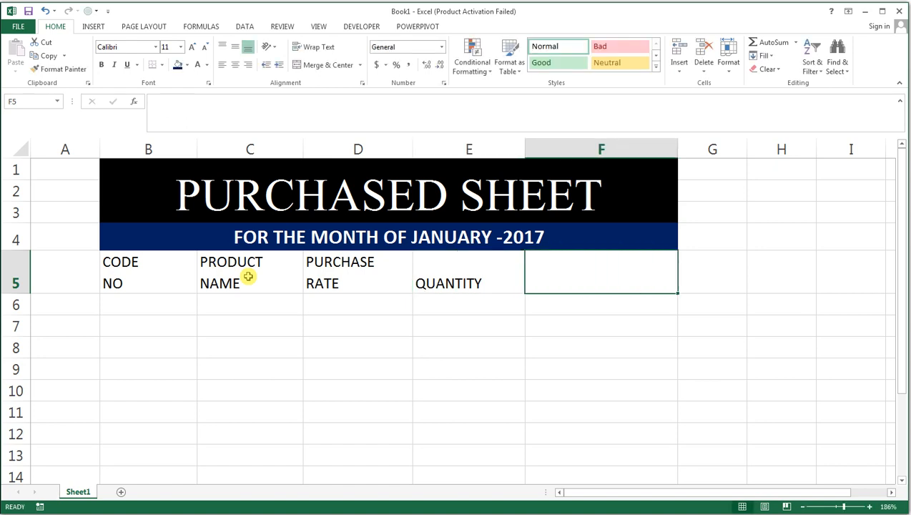
text(PURCHASE)
key(alt+Return)
text(AMON)
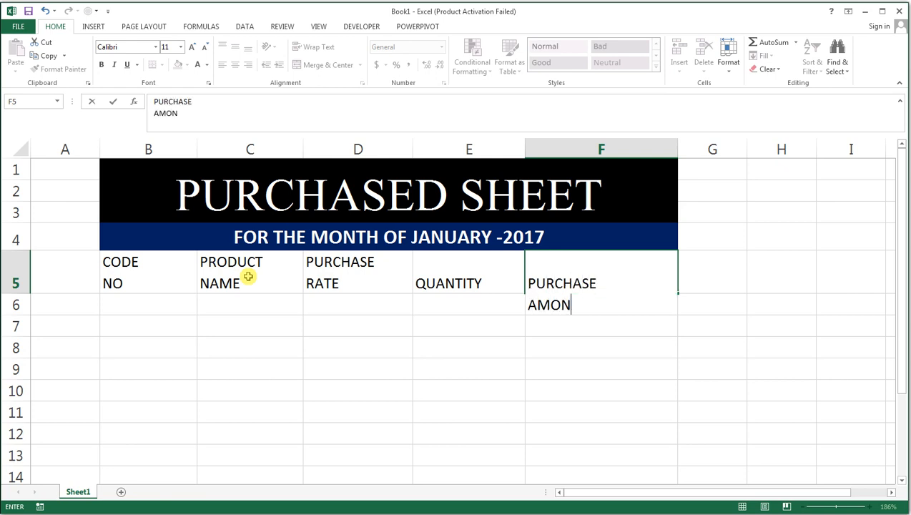
key(BackSpace)
text(UNT)
key(Tab)
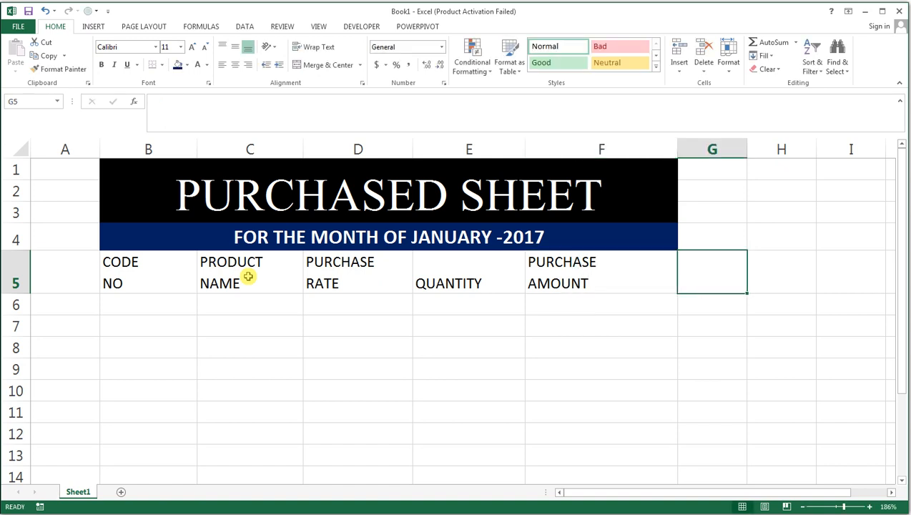
Step: Center the headings in B5:F5 horizontally and vertically, and set their font to AngsanaUPC
drag(142, 269, 559, 274)
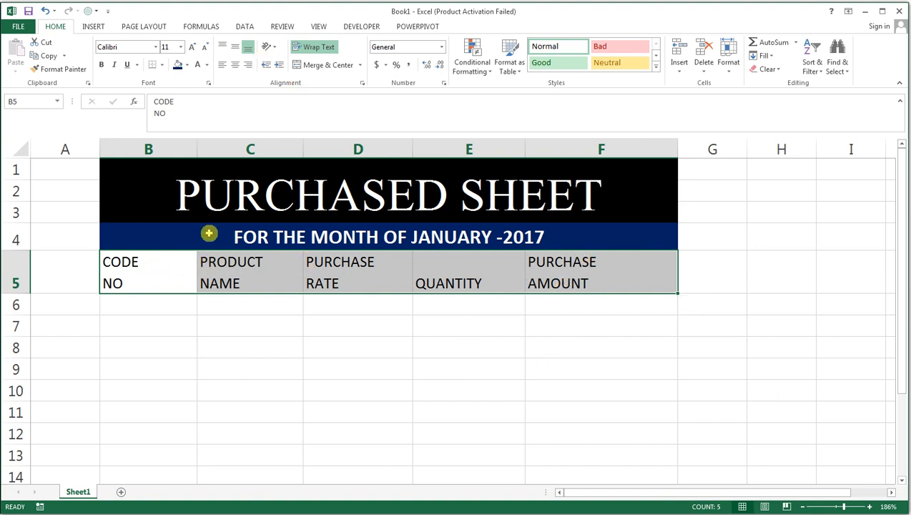
click(236, 66)
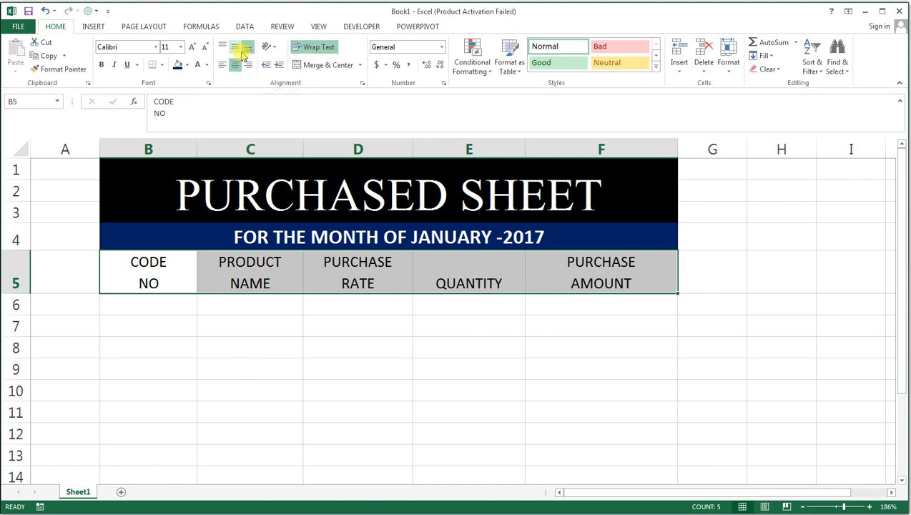
click(244, 49)
click(156, 47)
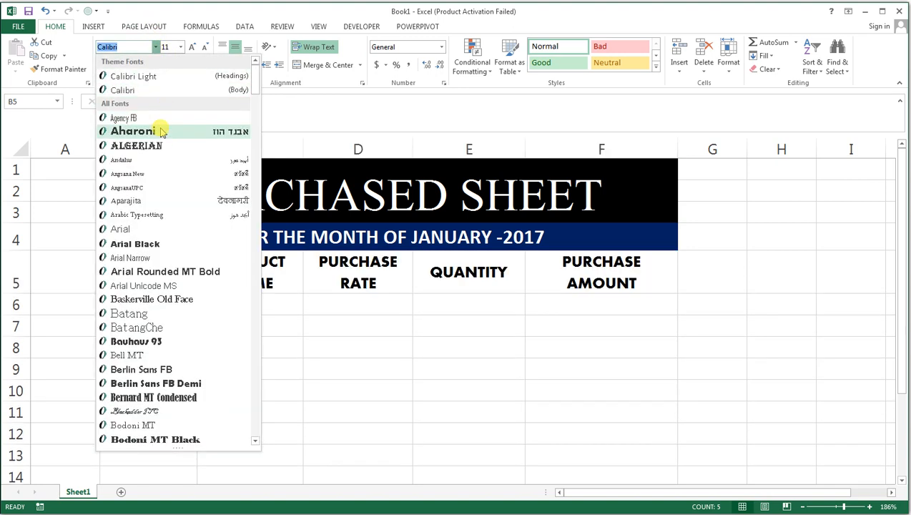
click(164, 190)
click(148, 281)
drag(148, 281, 517, 446)
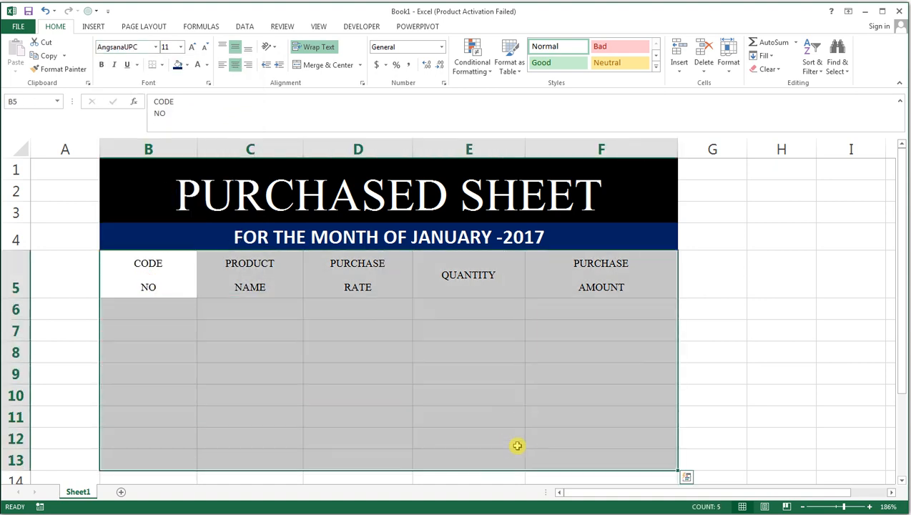
Step: Enter 101 in B6 and fill the code numbers down to B15 as a series up to 110
click(153, 314)
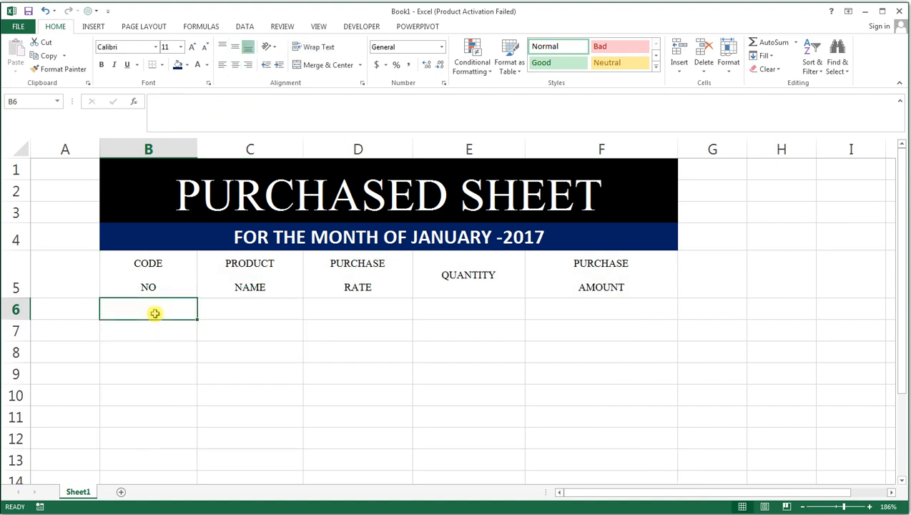
text(101)
key(Return)
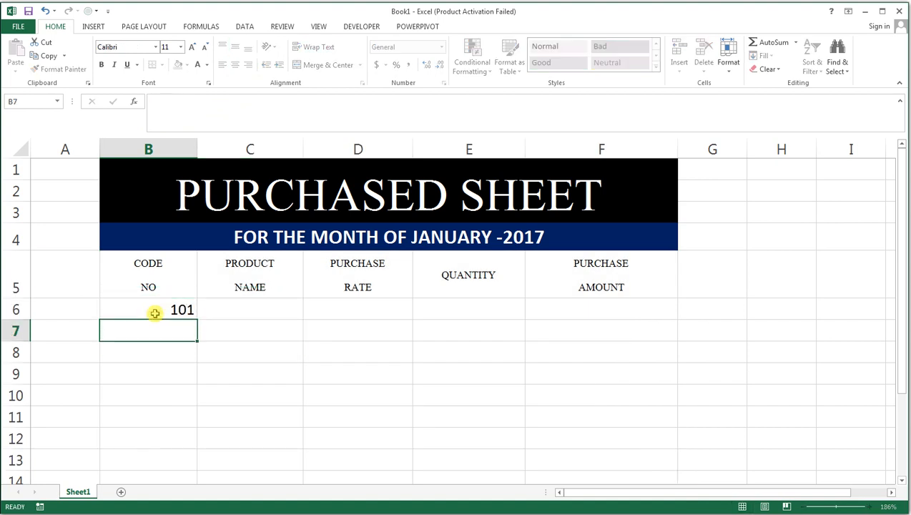
click(169, 318)
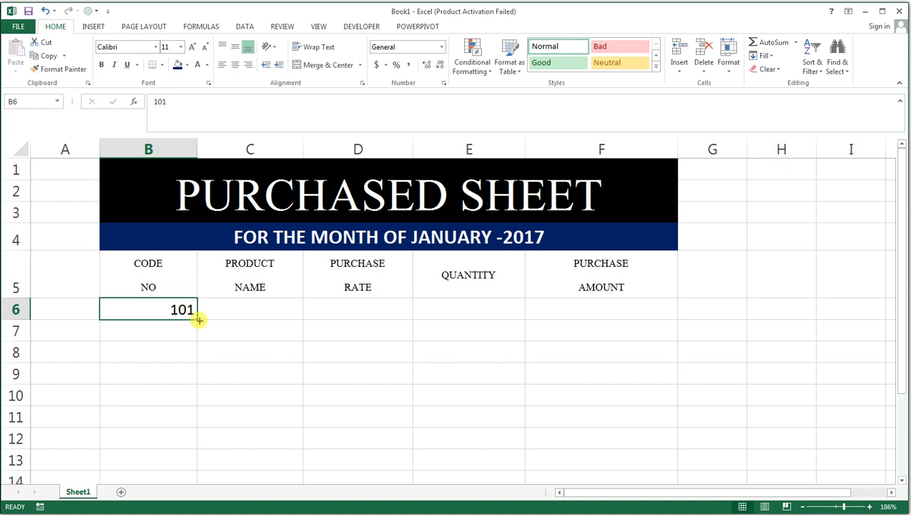
drag(195, 320, 185, 440)
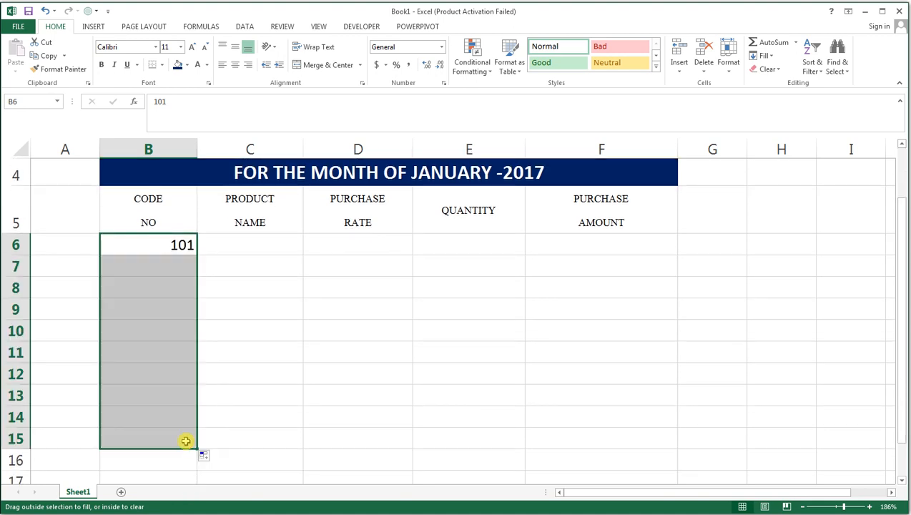
Step: Enter the product names MOUSE in C6 and Key board in C7
scroll(303, 404, up, 1)
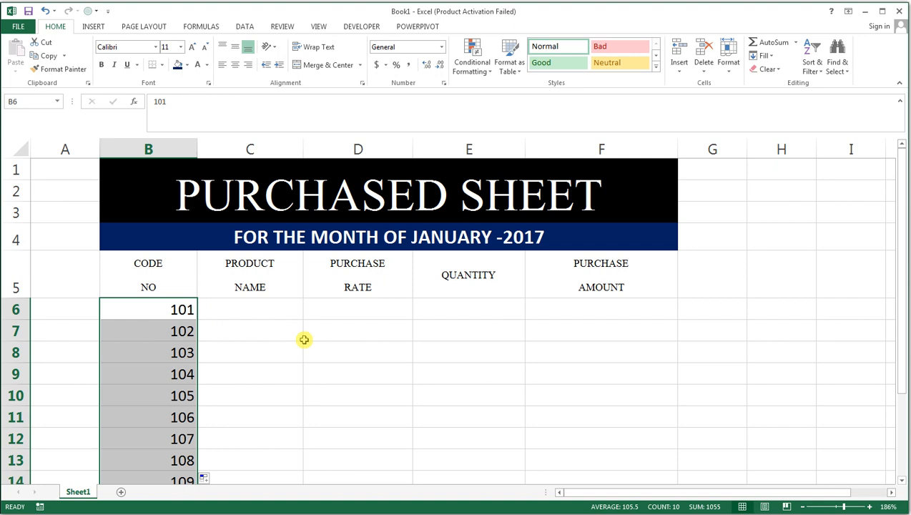
key(Right)
text(MOUSE)
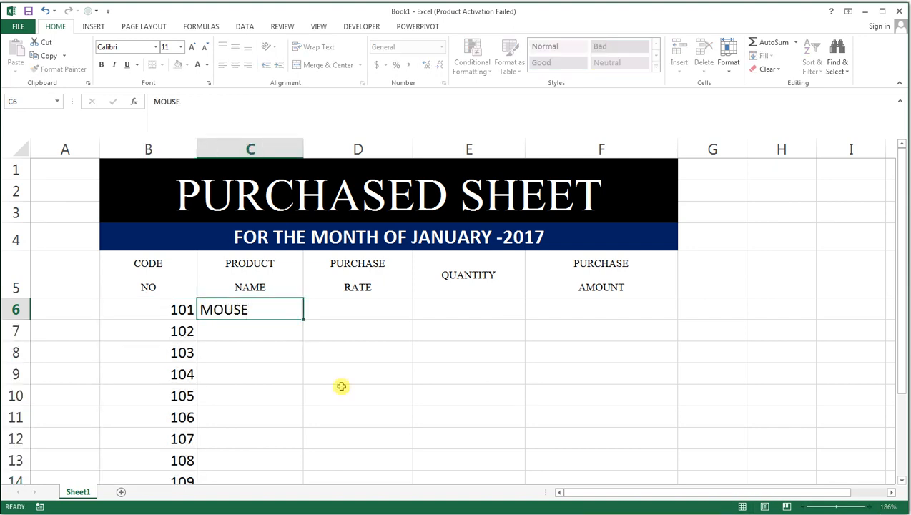
key(Return)
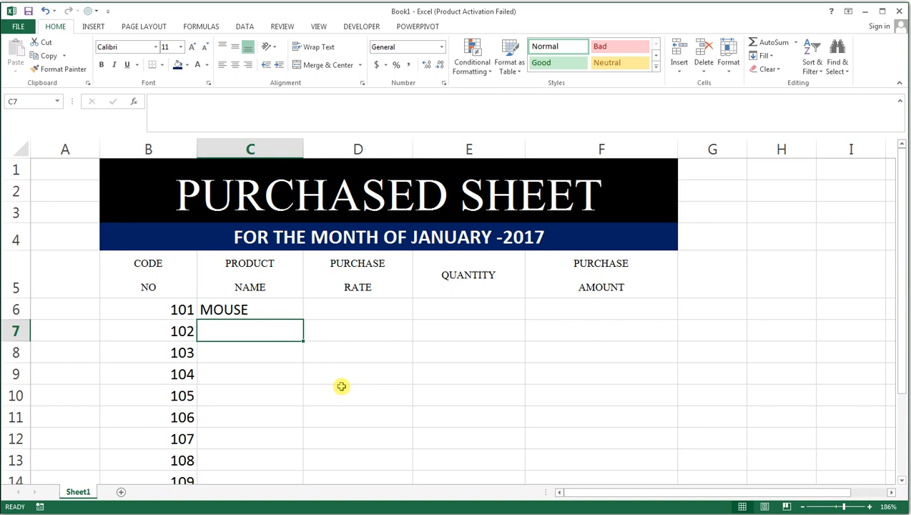
text(kEY board)
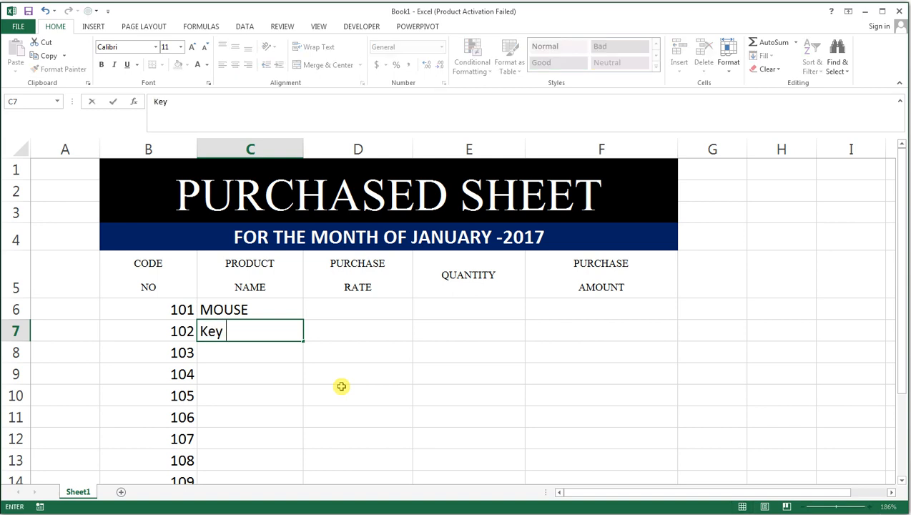
key(Return)
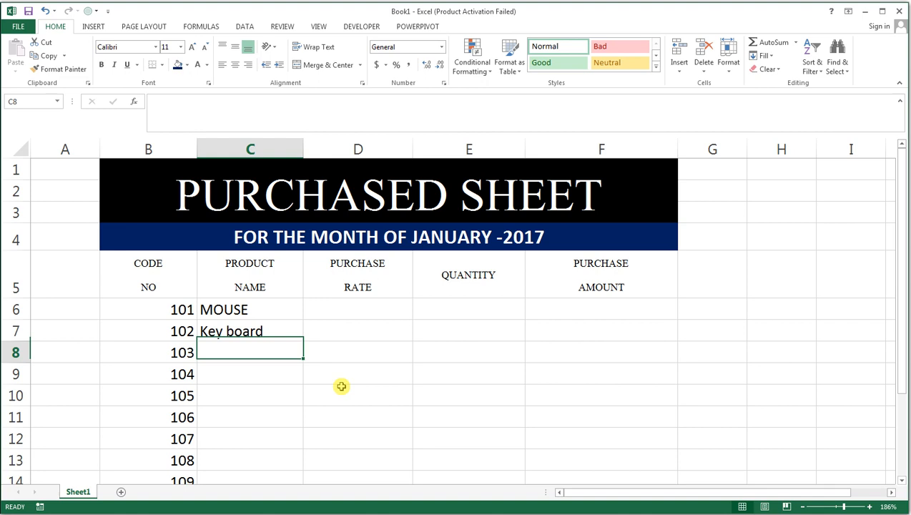
Step: Enter the product name SPEAKER in C8 in capital letters
text(spea)
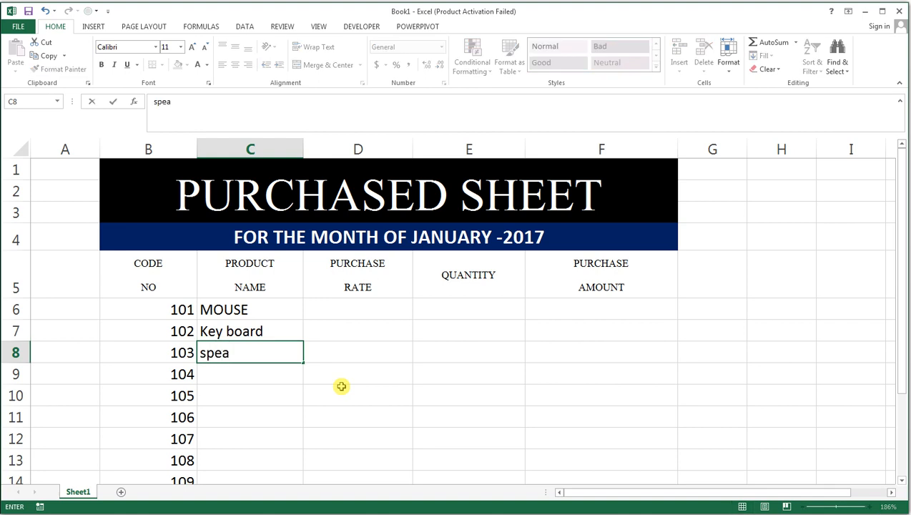
text(ker)
key(BackSpace)
key(BackSpace)
key(BackSpace)
key(BackSpace)
key(BackSpace)
key(BackSpace)
text(SPEAKER)
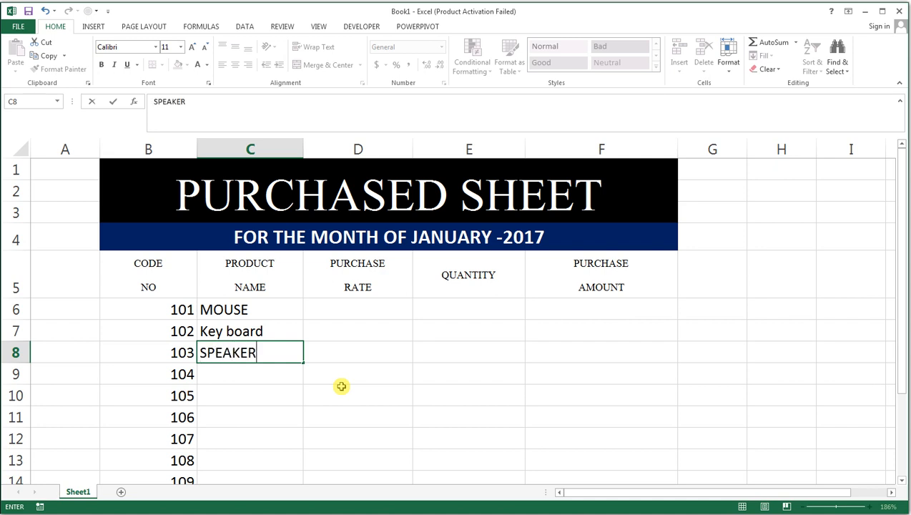
key(Return)
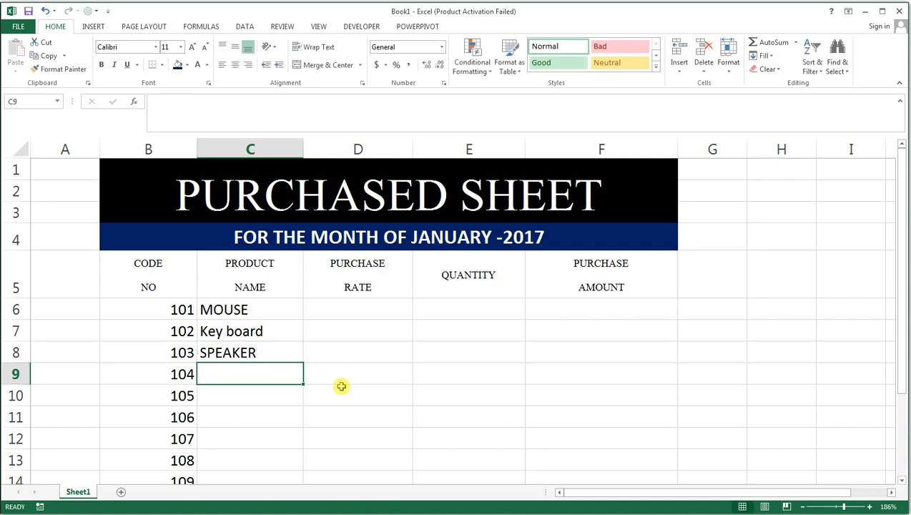
Step: Enter the product names MONITOR in C9 and PRINTER in C10
text(MONITER)
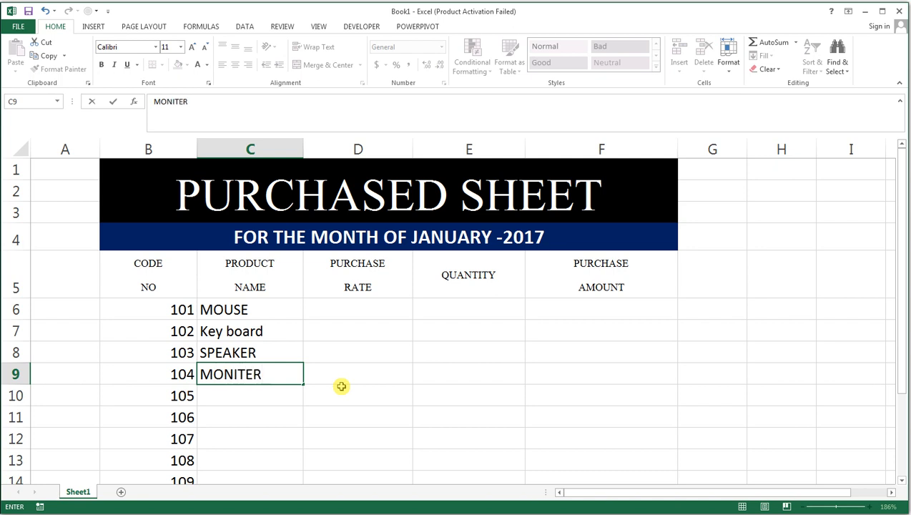
key(BackSpace)
key(BackSpace)
text(OR)
key(Return)
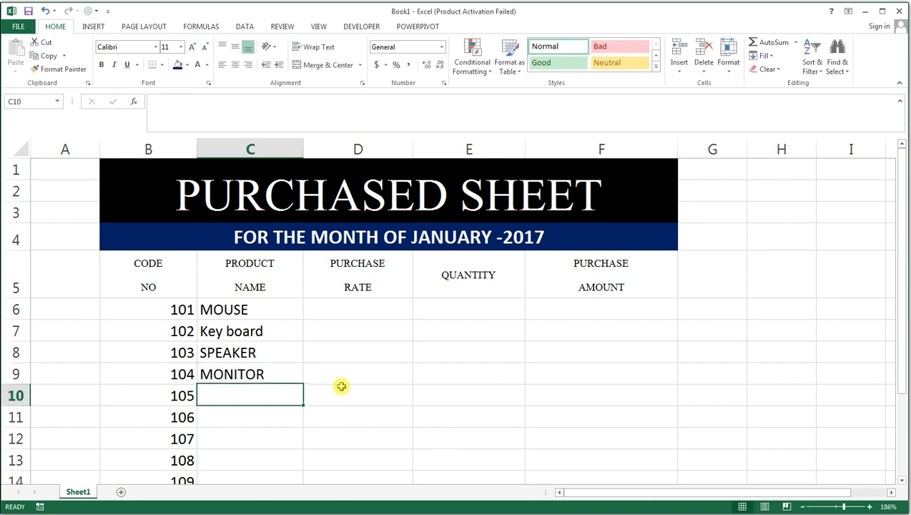
text(PRINTER)
key(Return)
Step: Enter the product names MOTHER BOARD in C11 and HARD DISK in C12
text(MOTHER)
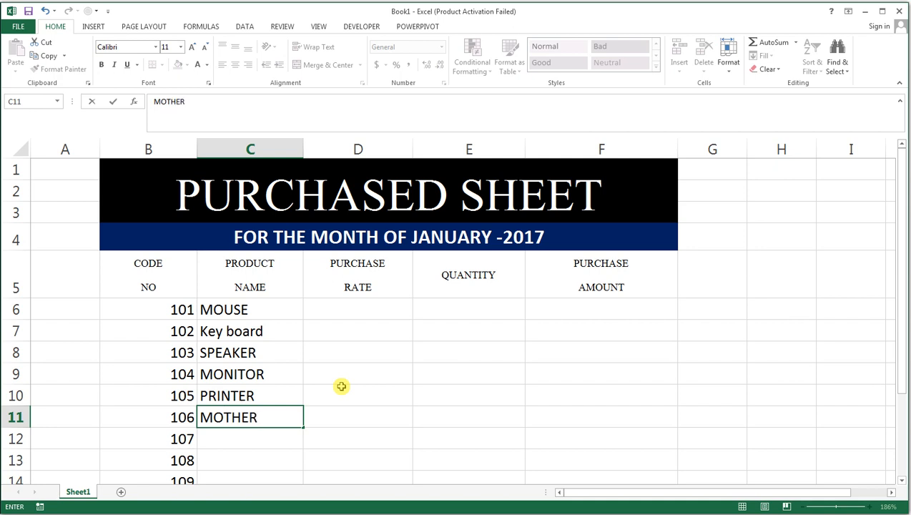
text( N)
key(BackSpace)
text(BOARD)
key(Return)
text(HARD DIS)
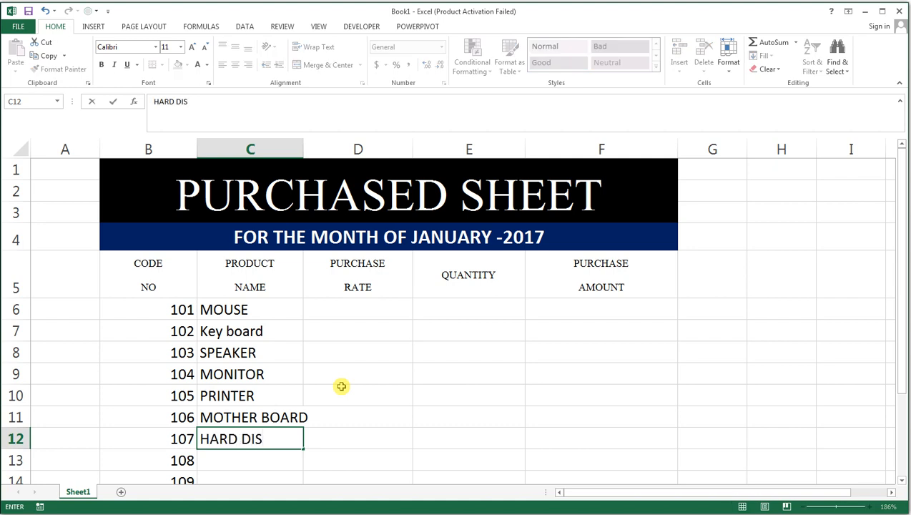
text(K)
key(Return)
Step: Enter the product names CD ROM, FLOPPY DRIVE and RAM in C13:C15
text(CD ROM)
key(Return)
text(FLO)
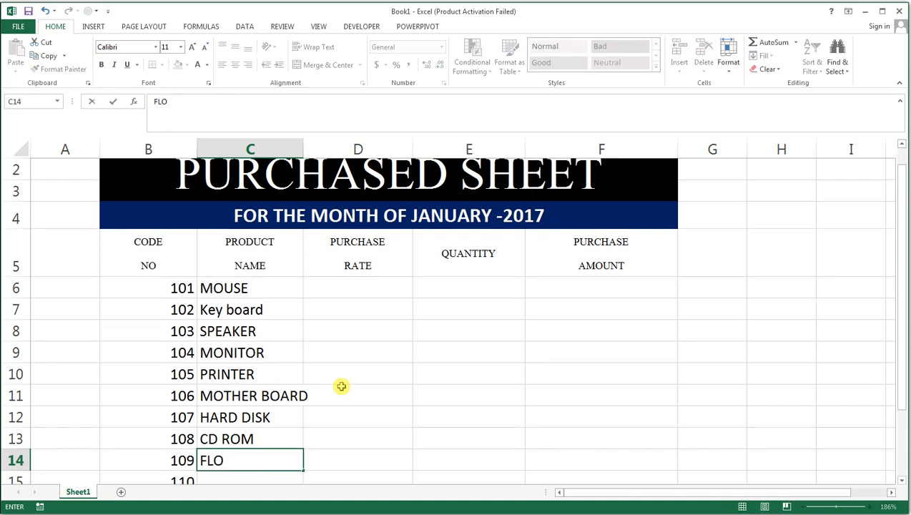
text(PPY DRIVE)
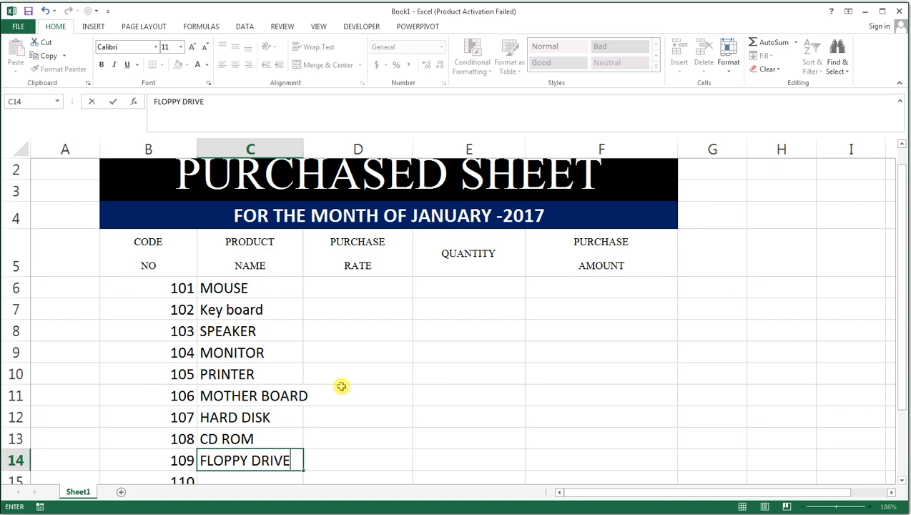
key(Return)
text(RAM)
key(Tab)
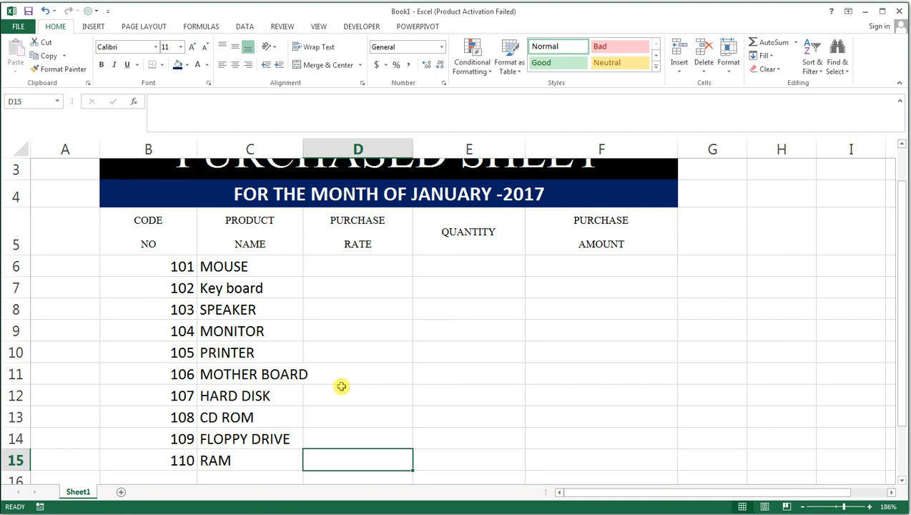
Step: Enter the purchase rates 100, 110 and 250 in D6:D8 for the mouse, keyboard and speaker
key(Up)
key(Up)
key(Up)
key(Up)
key(Up)
key(Up)
key(Up)
key(Up)
key(Up)
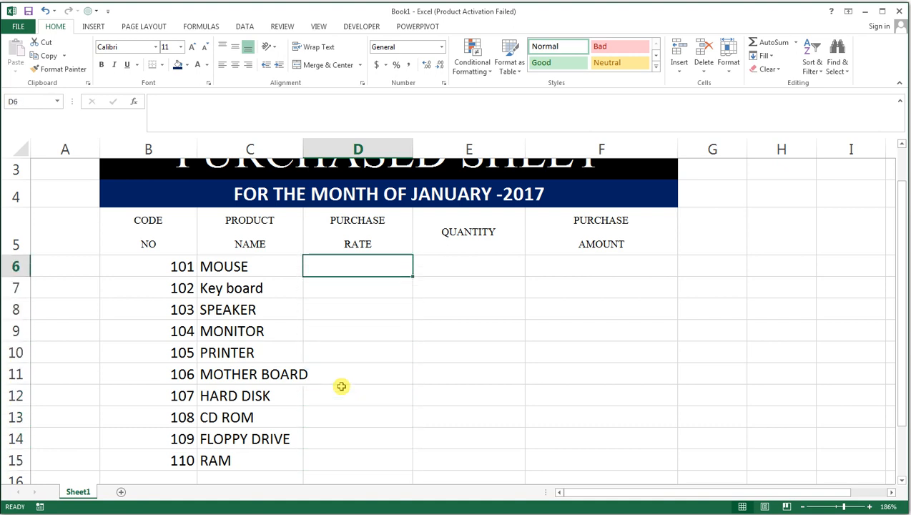
text(100)
key(Return)
text(110)
key(Return)
text(250)
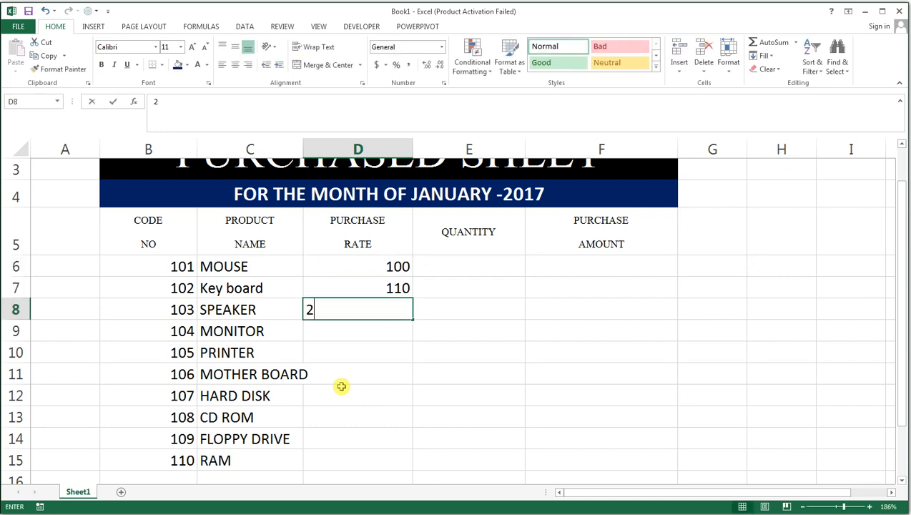
key(Return)
Step: Enter the purchase rates 1500, 3000, 1200, 800 and 900 in D9:D13
text(1500)
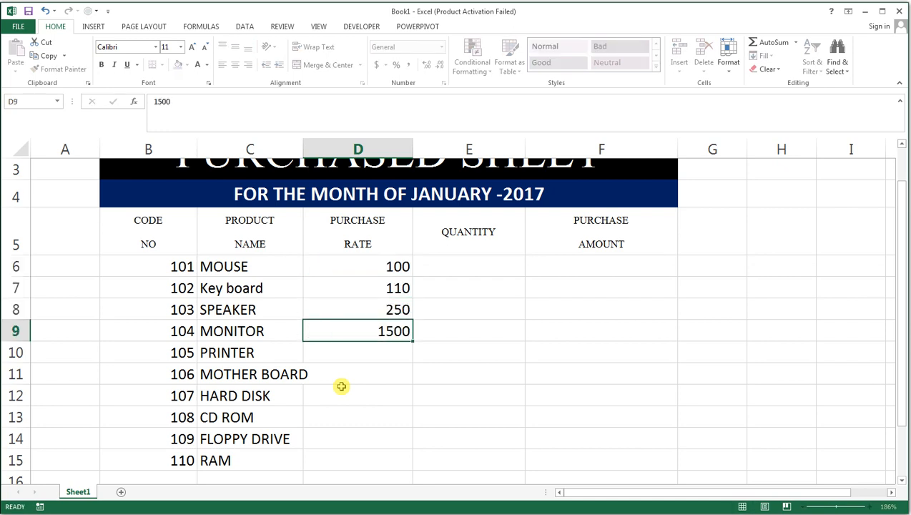
key(Return)
text(3000)
key(Return)
text(1200)
key(Return)
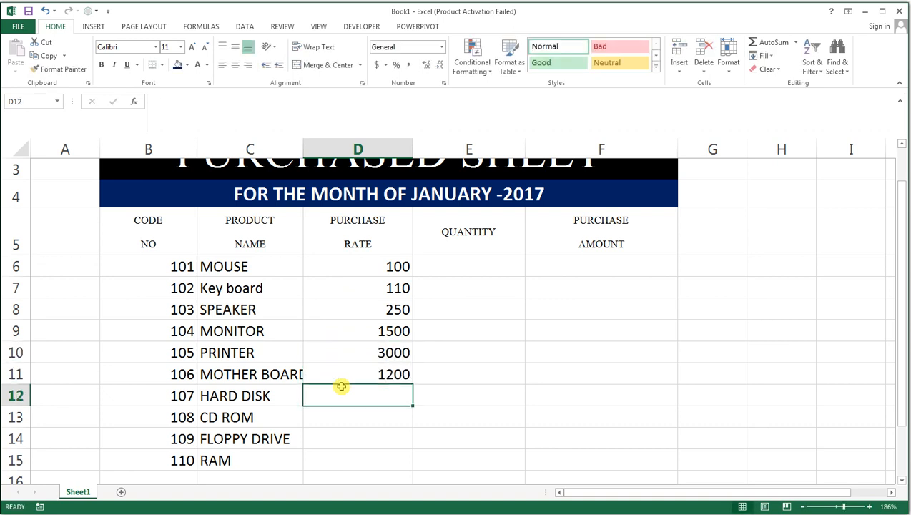
text(800)
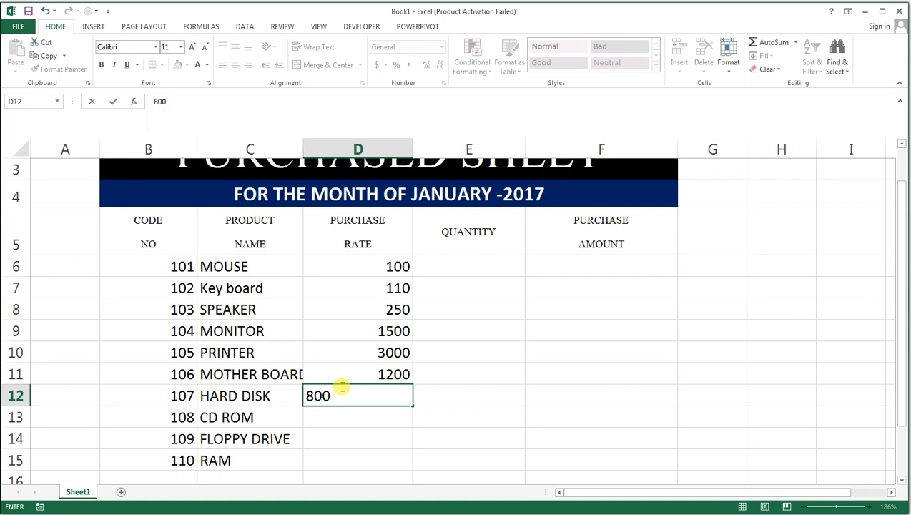
key(Return)
text(900)
key(Return)
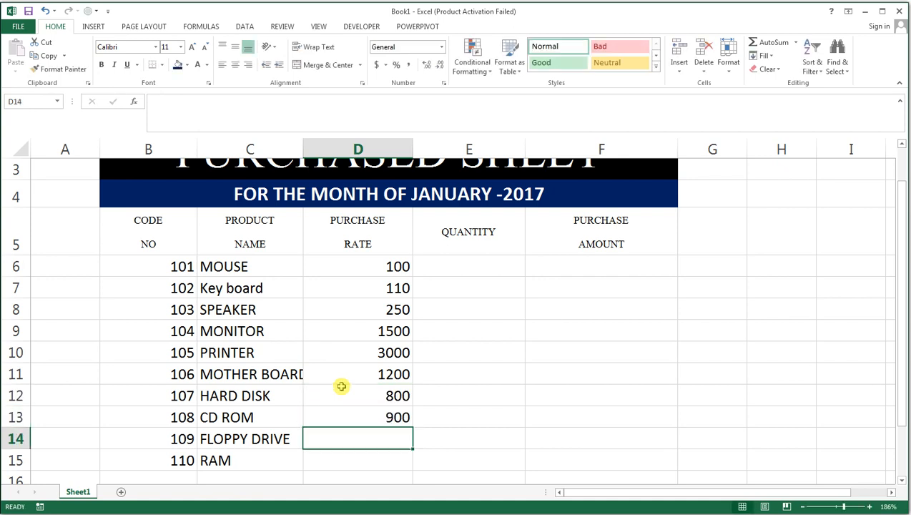
Step: Enter the purchase rates 80 in D14 for the floppy drive and 600 in D15 for the RAM
text(80600)
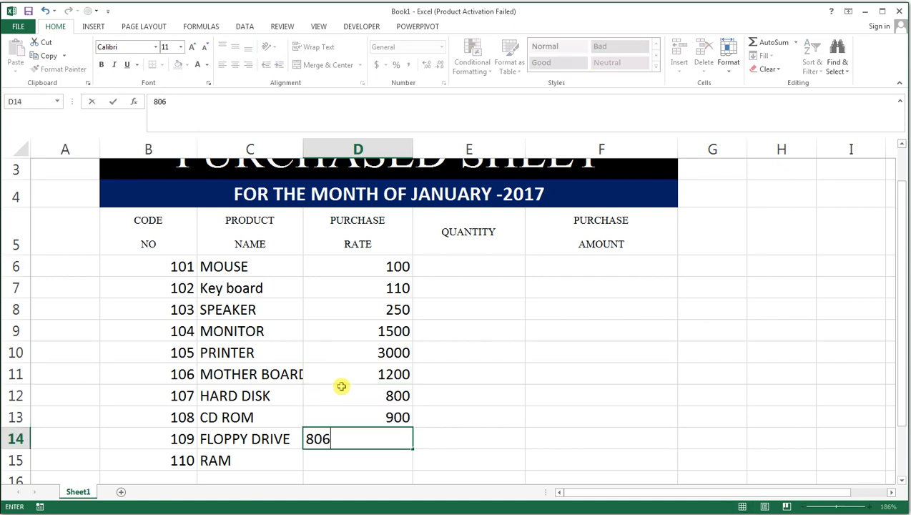
key(BackSpace)
key(BackSpace)
key(BackSpace)
key(BackSpace)
text(0)
key(Return)
text(600)
key(Return)
key(Up)
key(Up)
key(Up)
key(Up)
key(Up)
key(Up)
key(Up)
key(Up)
key(Up)
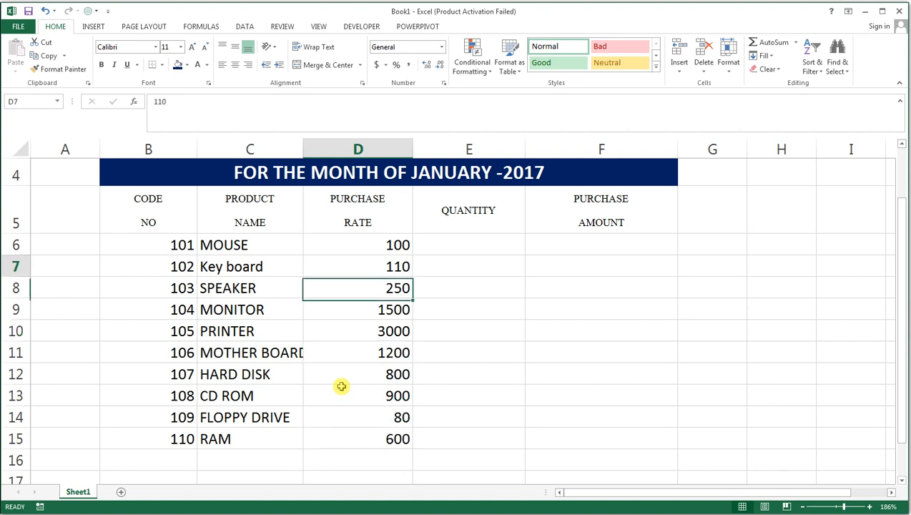
key(Up)
key(Up)
key(Up)
key(Up)
key(Up)
key(Right)
key(Down)
key(Down)
key(Down)
key(Down)
key(Left)
key(Left)
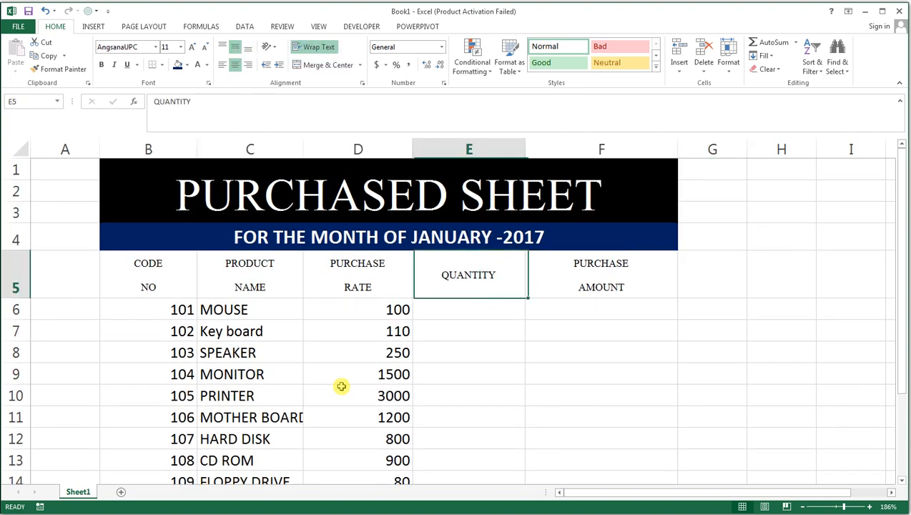
text(24)
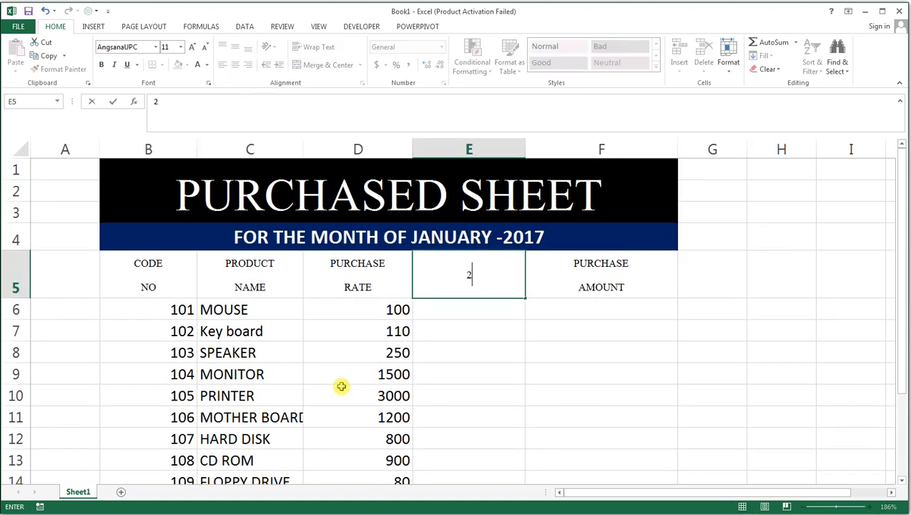
key(Return)
key(ctrl+z)
Step: Enter the quantities 24, 12 and 10 in E6:E8 for the mouse, keyboard and speaker
key(Down)
text(23)
key(BackSpace)
text(4)
key(Return)
text(12)
key(Return)
text(10)
key(Return)
Step: Enter the quantities 10, 11 and 10 in E9:E11 for the monitor, printer and mother board
text(10)
key(Return)
text(11)
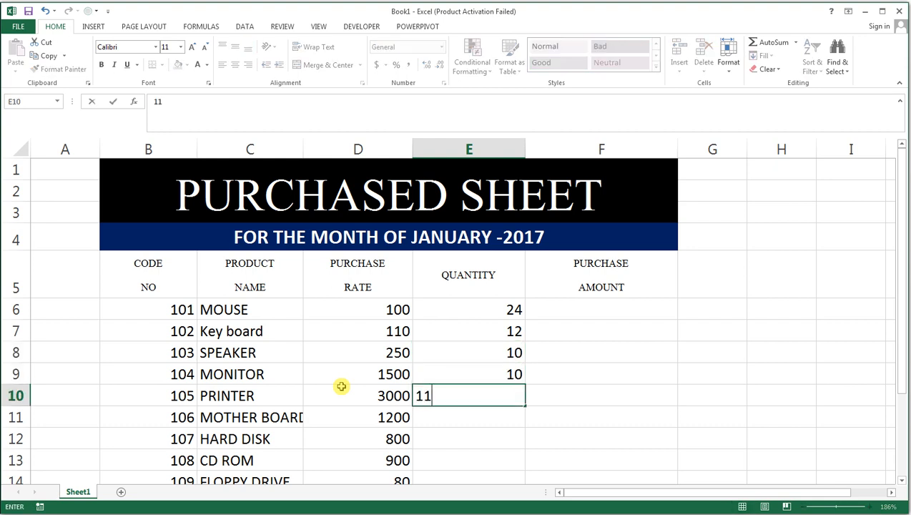
key(Return)
text(101)
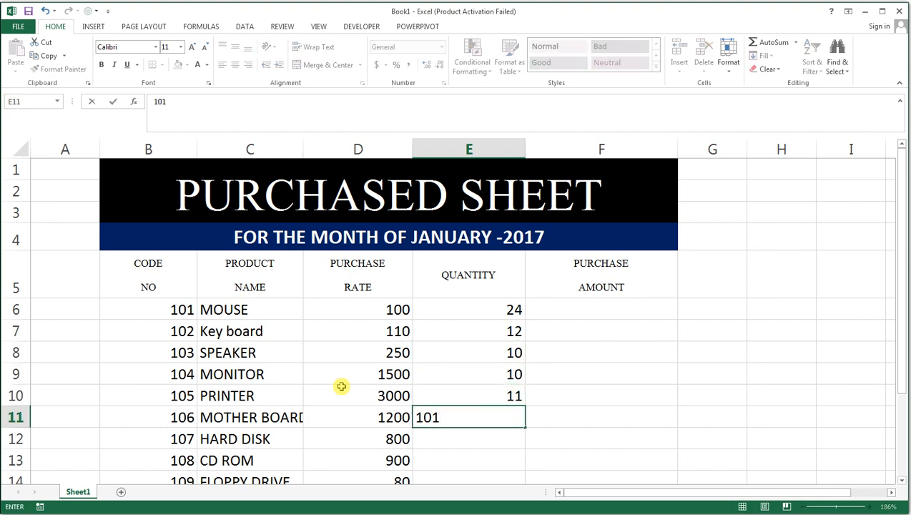
key(BackSpace)
key(Return)
Step: Enter the quantities 12, 12, 24 and 13 in E12:E15 for the remaining products
text(12)
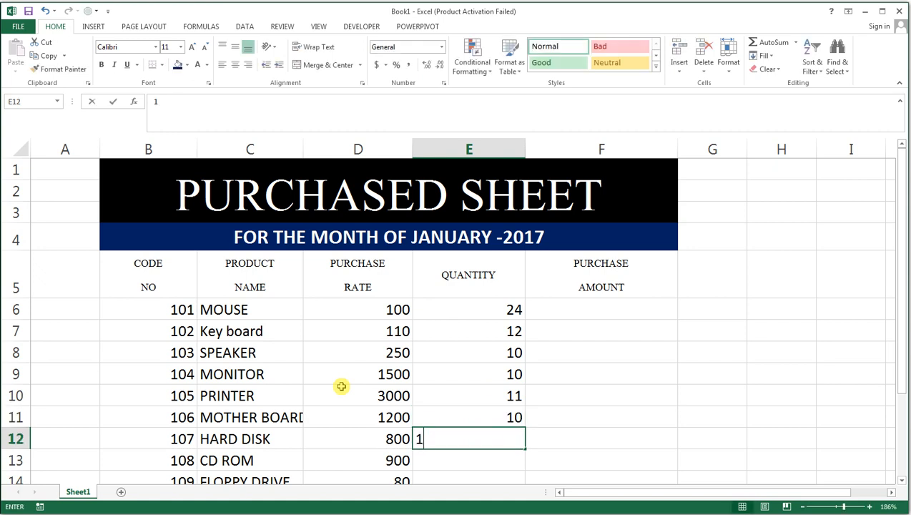
key(Return)
text(12)
key(Return)
text(24)
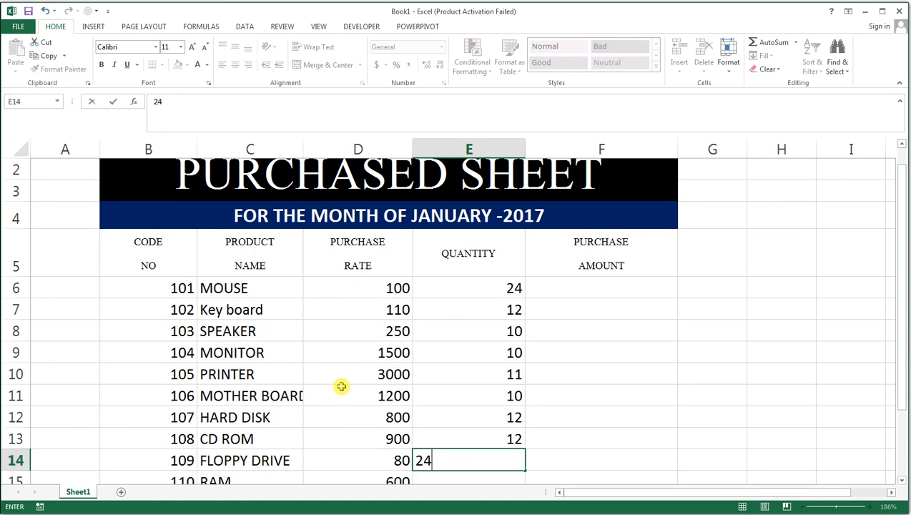
key(Return)
text(12)
key(BackSpace)
text(3)
key(Right)
Step: Calculate the mouse's purchase amount in F6 with =D6*E6 and fill the formula down to F15
key(Up)
key(Up)
key(Up)
key(Up)
key(Up)
key(Up)
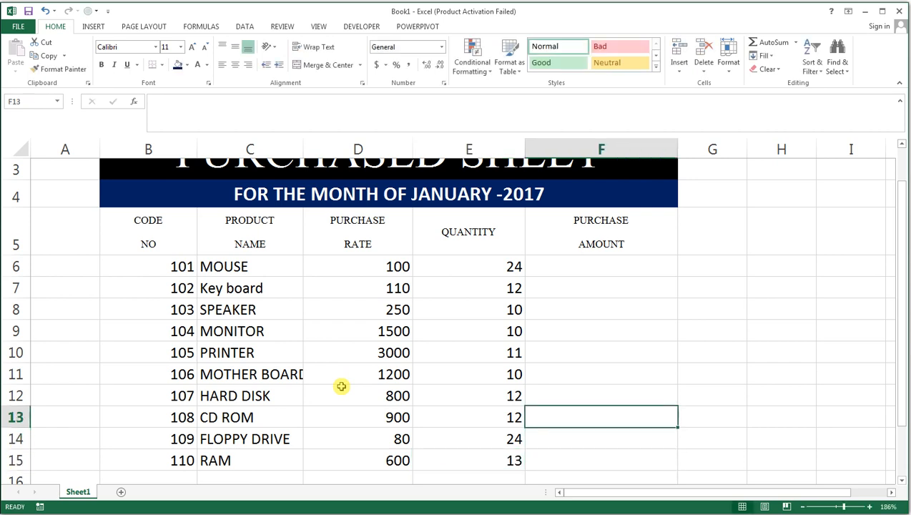
key(Up)
key(Up)
key(Up)
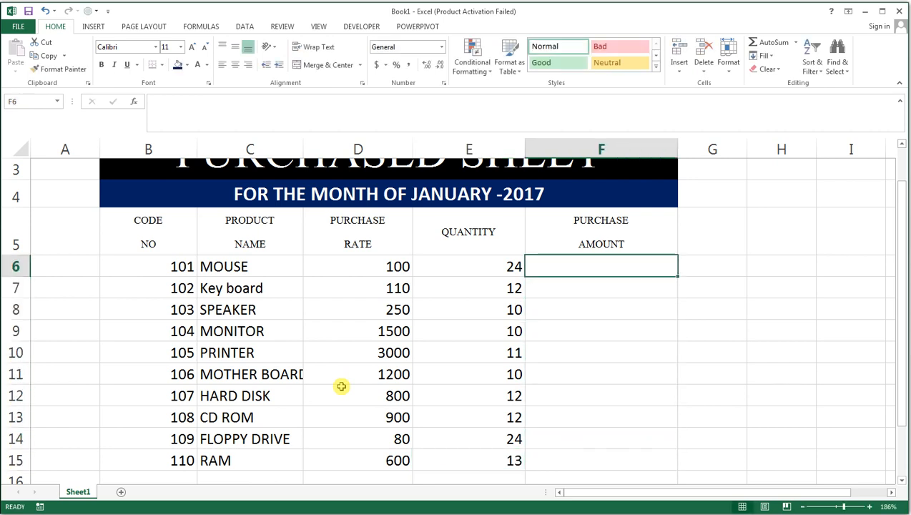
text(=)
key(Left)
key(Left)
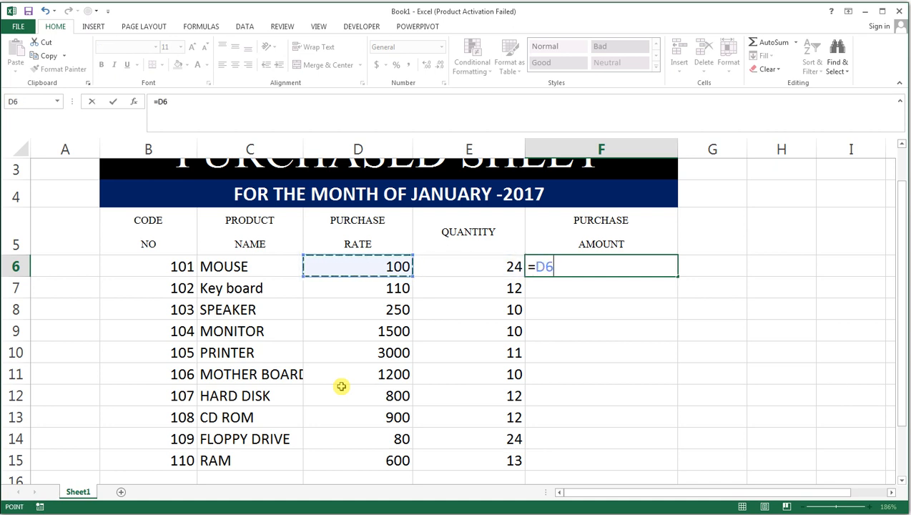
text(*)
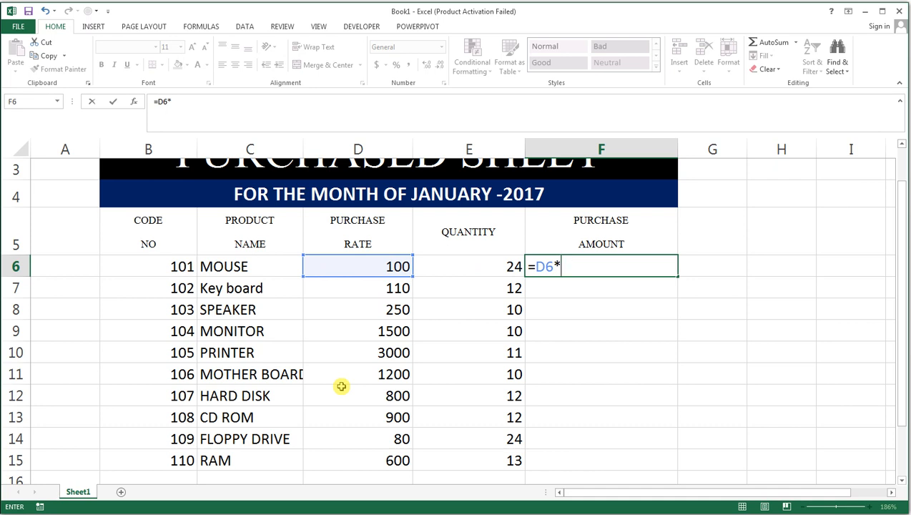
key(Left)
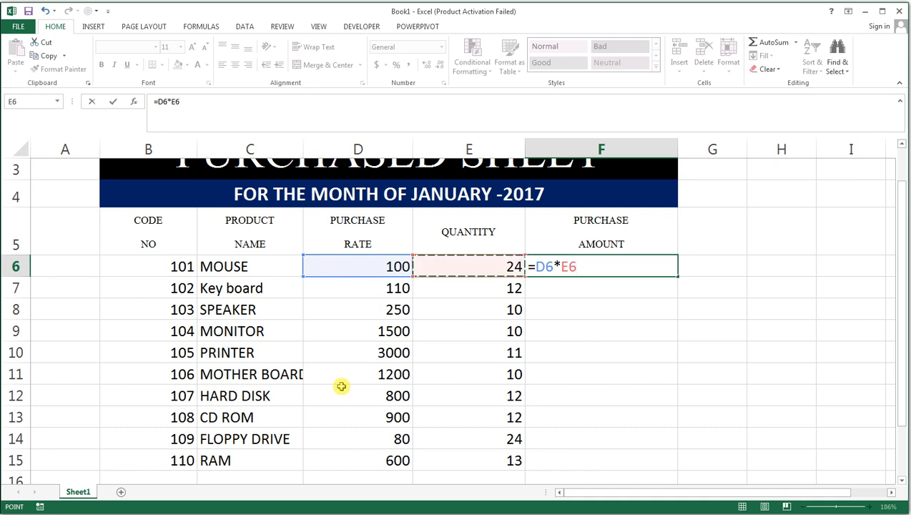
key(Return)
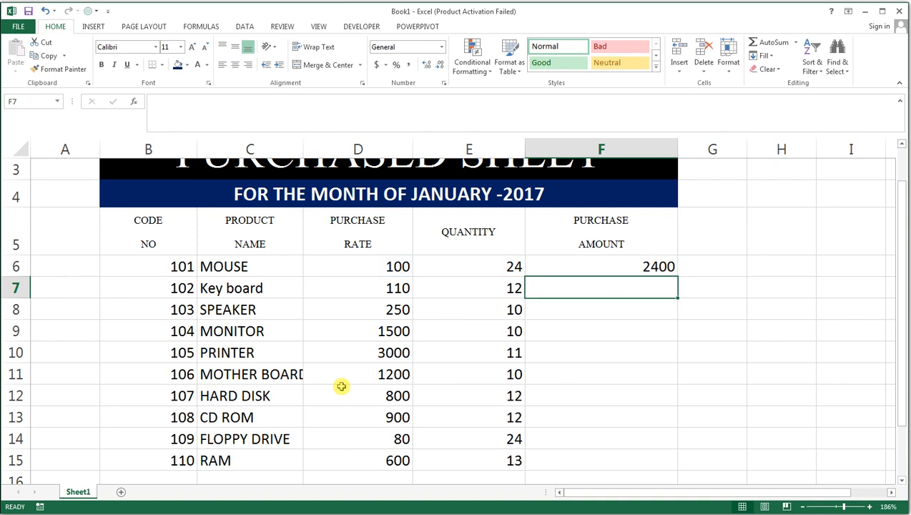
click(607, 267)
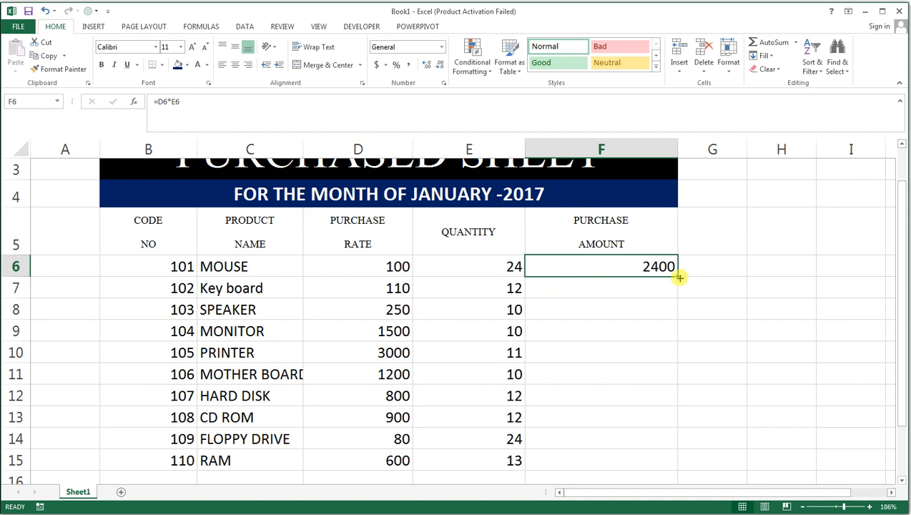
drag(679, 278, 676, 464)
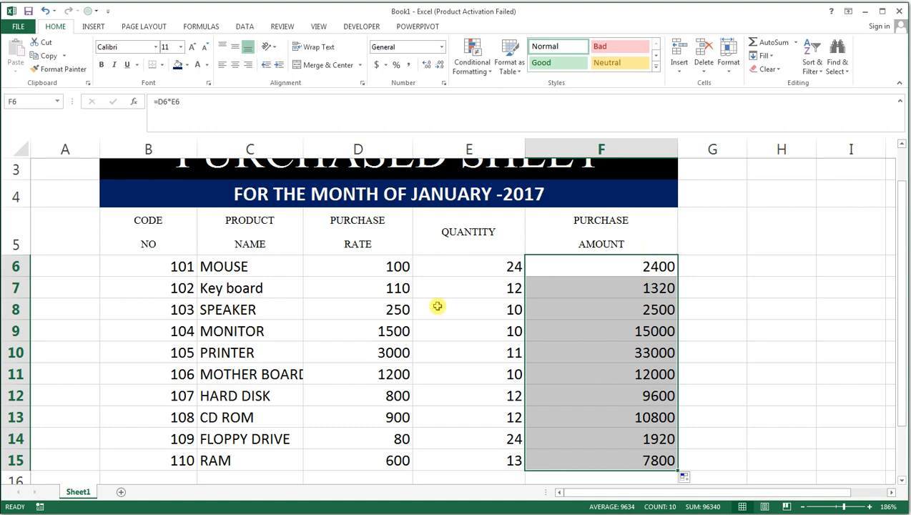
Step: Apply all borders to the table range B5:F14 and center its cells horizontally
scroll(433, 308, up, 1)
scroll(433, 330, down, 1)
scroll(469, 317, up, 1)
drag(150, 284, 572, 477)
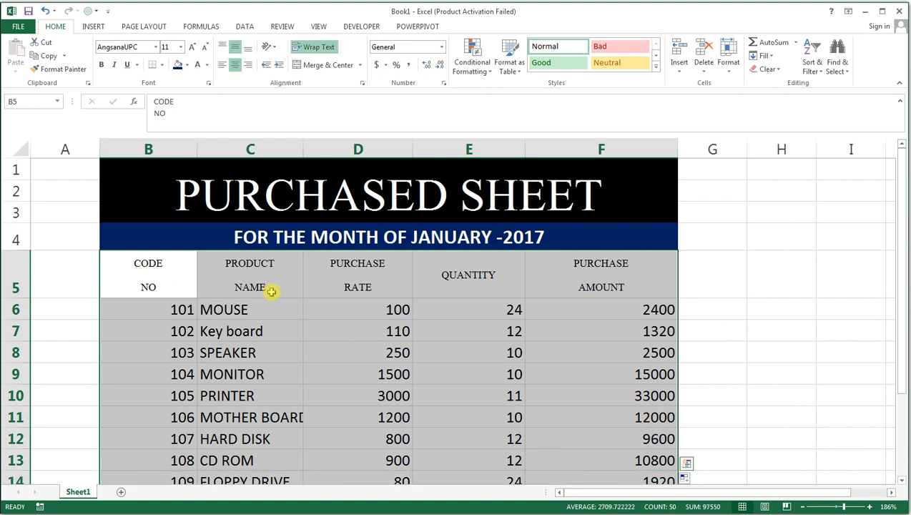
click(162, 64)
click(190, 165)
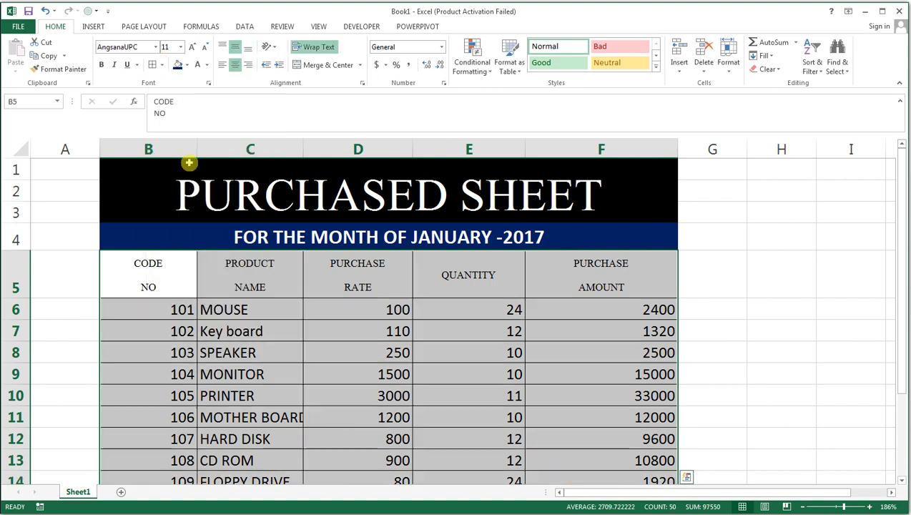
click(234, 64)
click(235, 64)
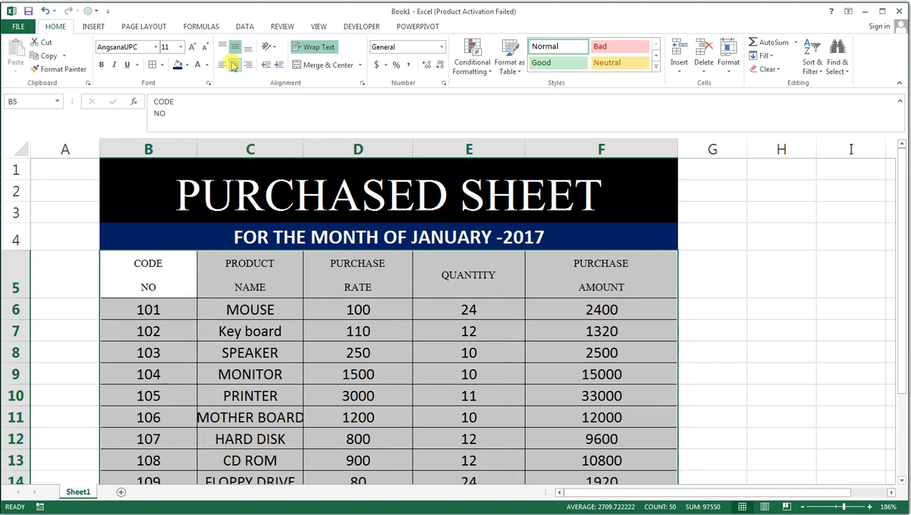
Step: Align the contents of the table range B5:F14 vertically to the bottom of their cells
click(246, 47)
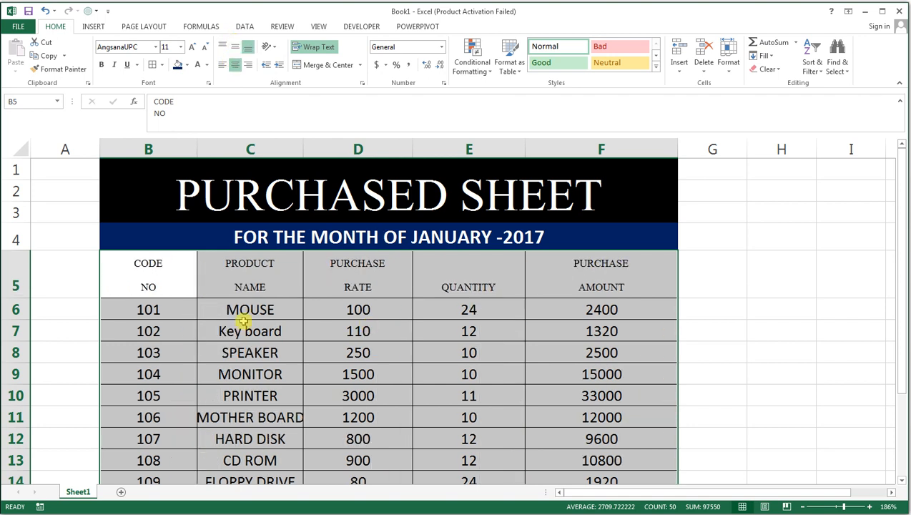
Step: Fill the column heading cells B5:F5 with standard yellow and make their text bold
drag(171, 264, 572, 287)
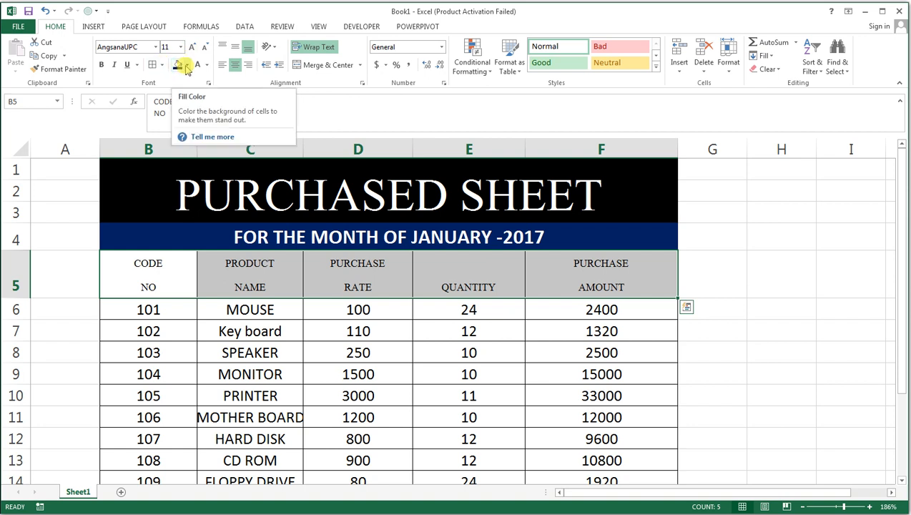
click(185, 66)
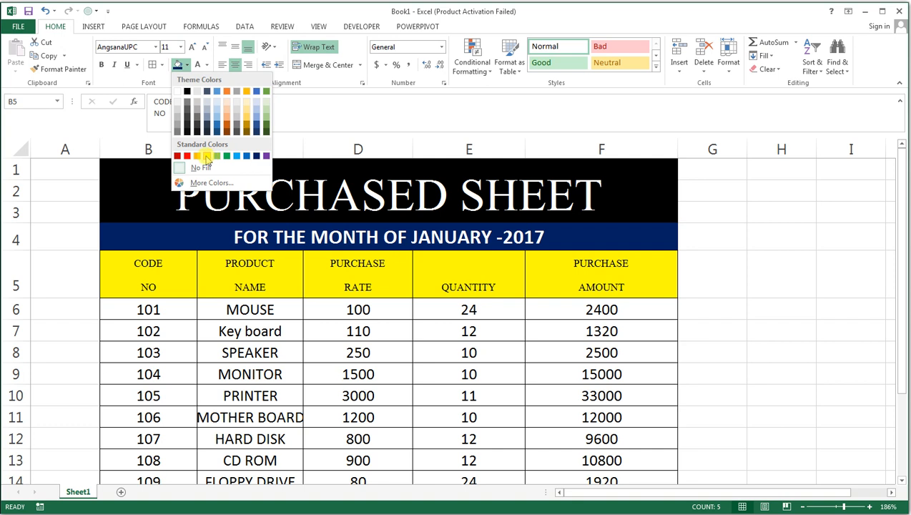
click(206, 156)
click(101, 65)
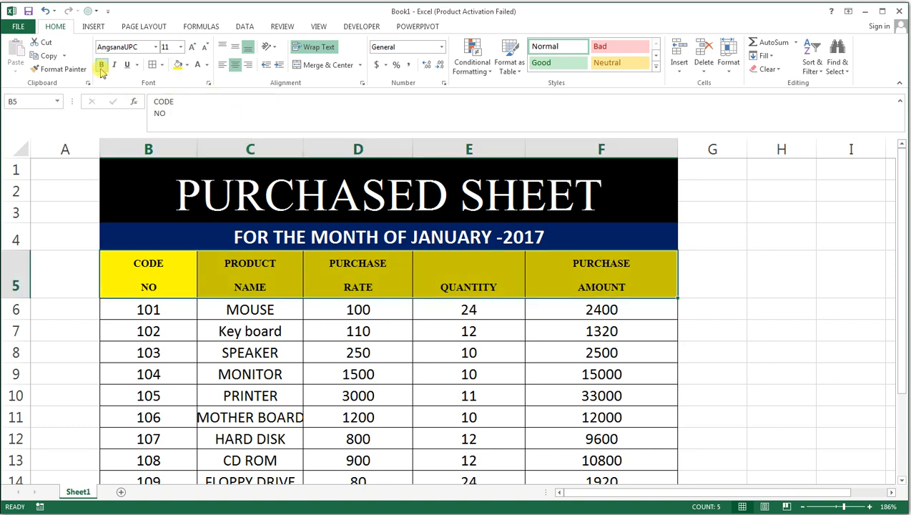
click(401, 285)
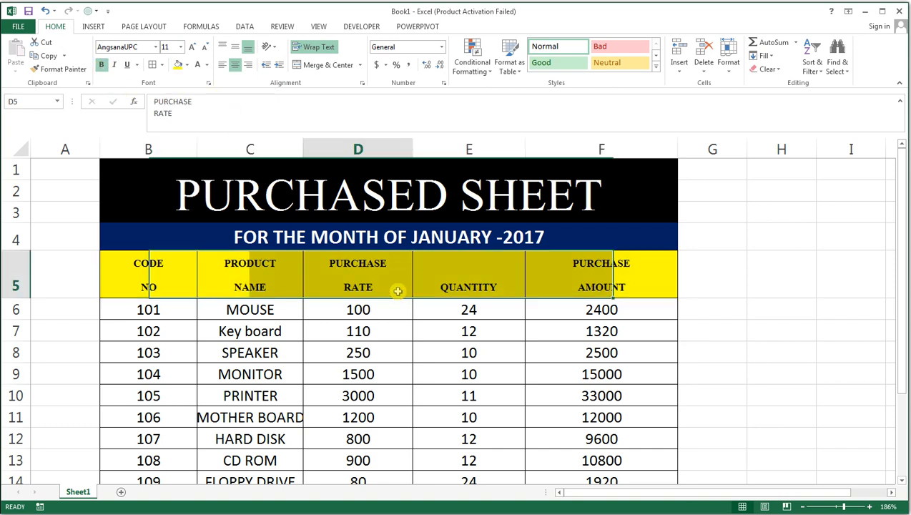
click(130, 190)
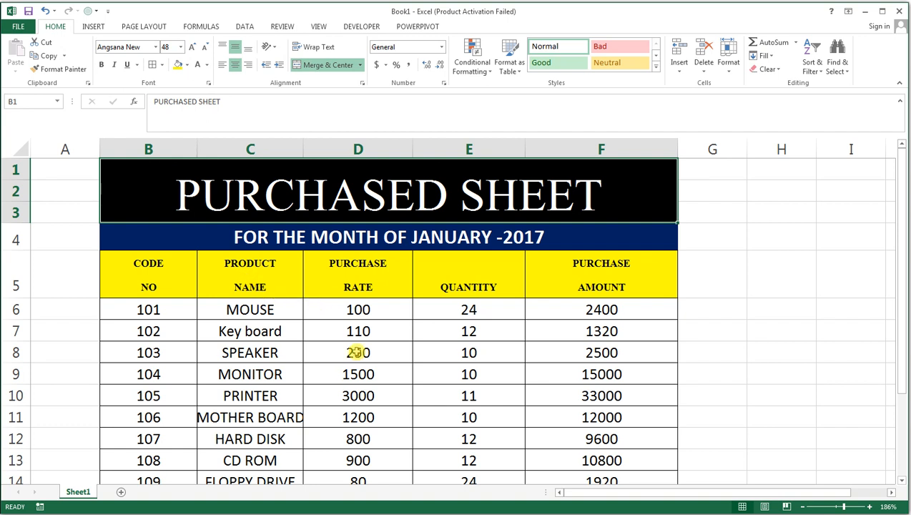